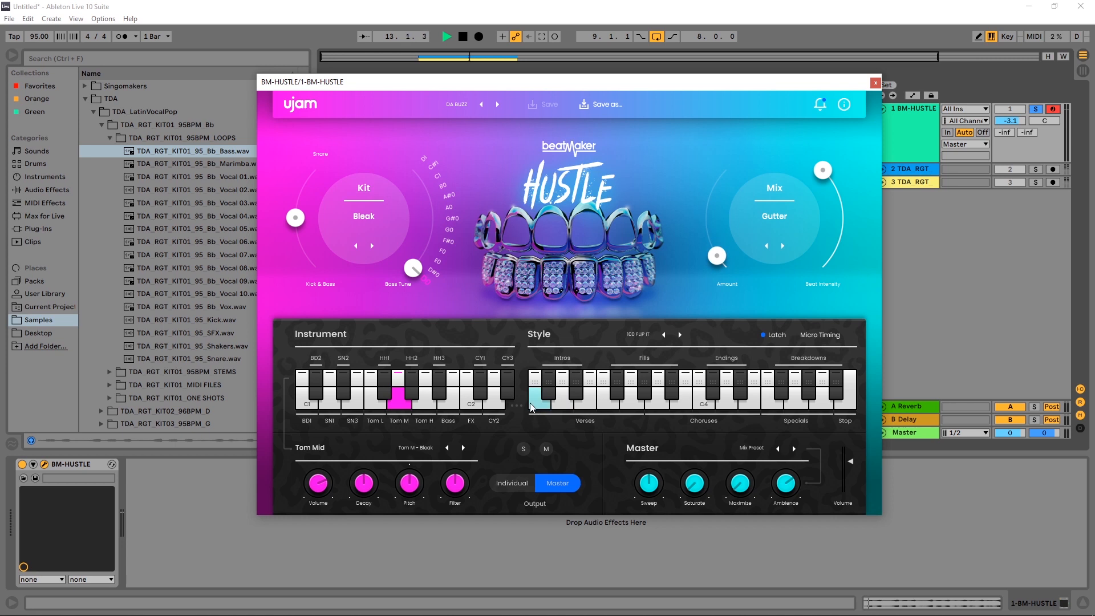
- Go through the style keyboard's chorus, special, verse and stop phrase keys
left_click(703, 406)
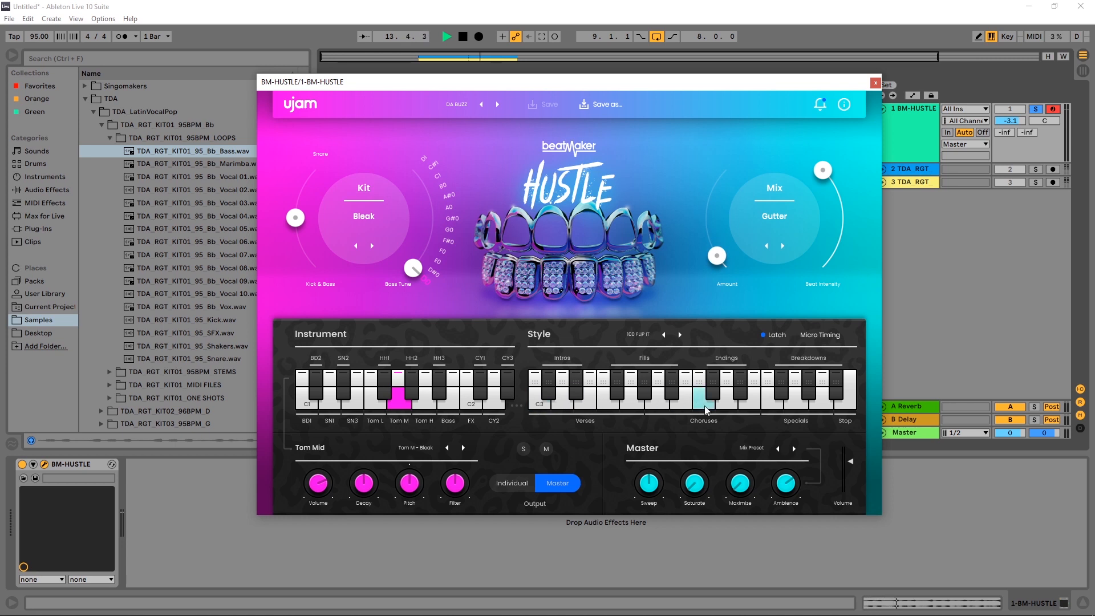
left_click(798, 406)
left_click(565, 407)
left_click(837, 396)
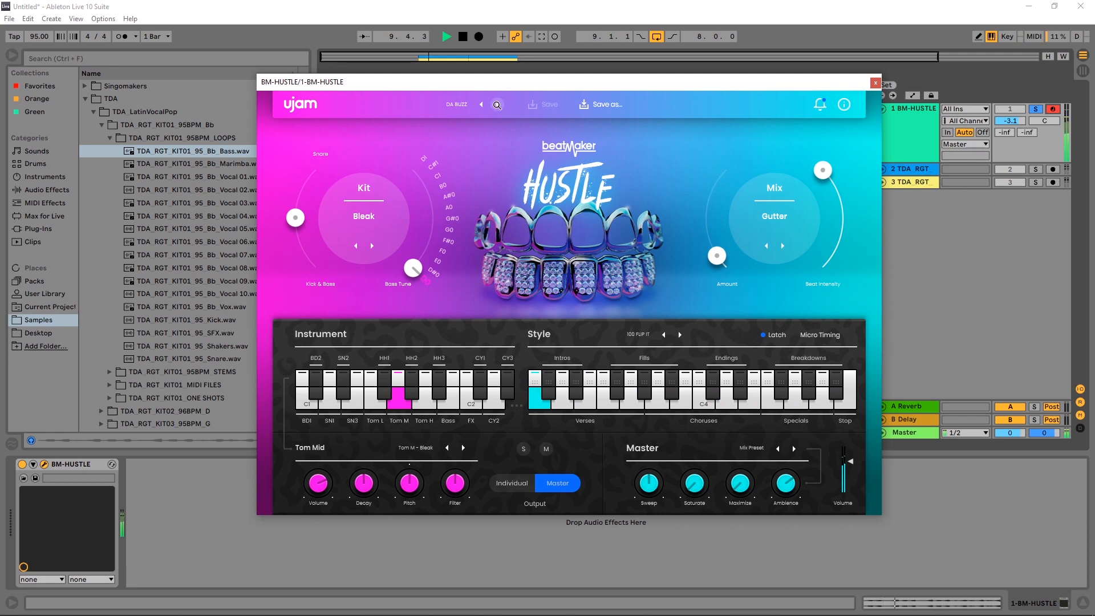
- Browse backwards through the plugin presets and load FLIP IT
left_click(482, 104)
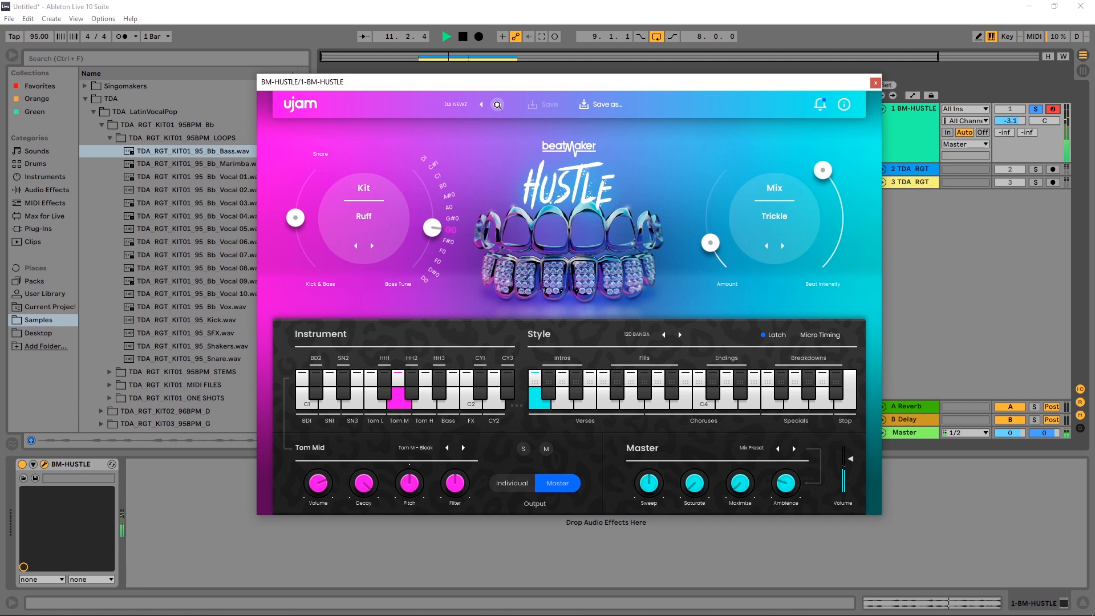
left_click(481, 105)
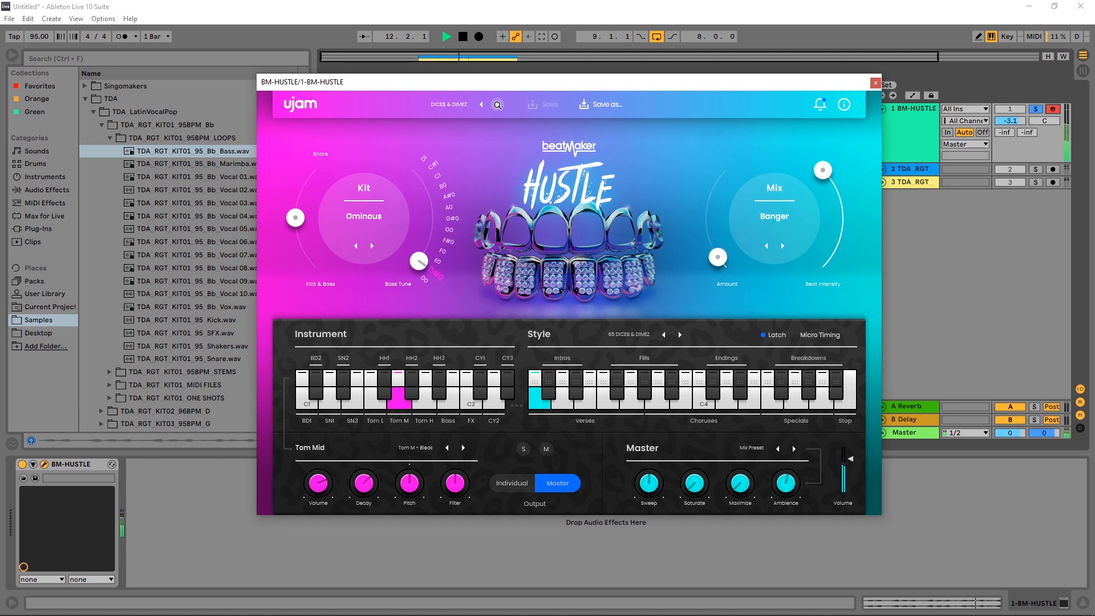
left_click(481, 104)
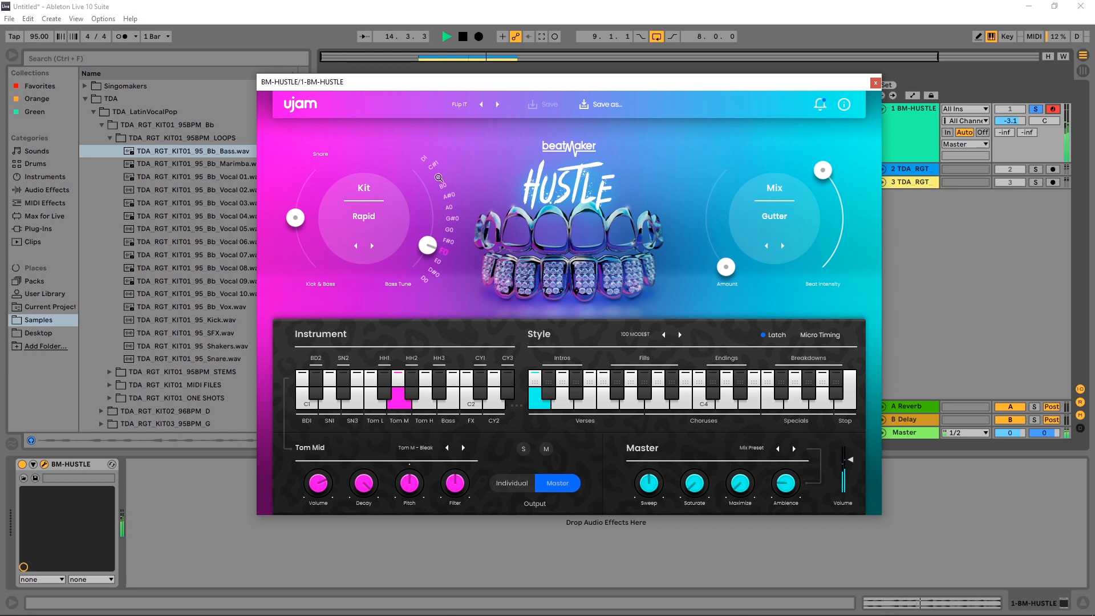
- Change the kit to Tight and the style to 120 BANGA
left_click(371, 246)
left_click(372, 246)
left_click(682, 335)
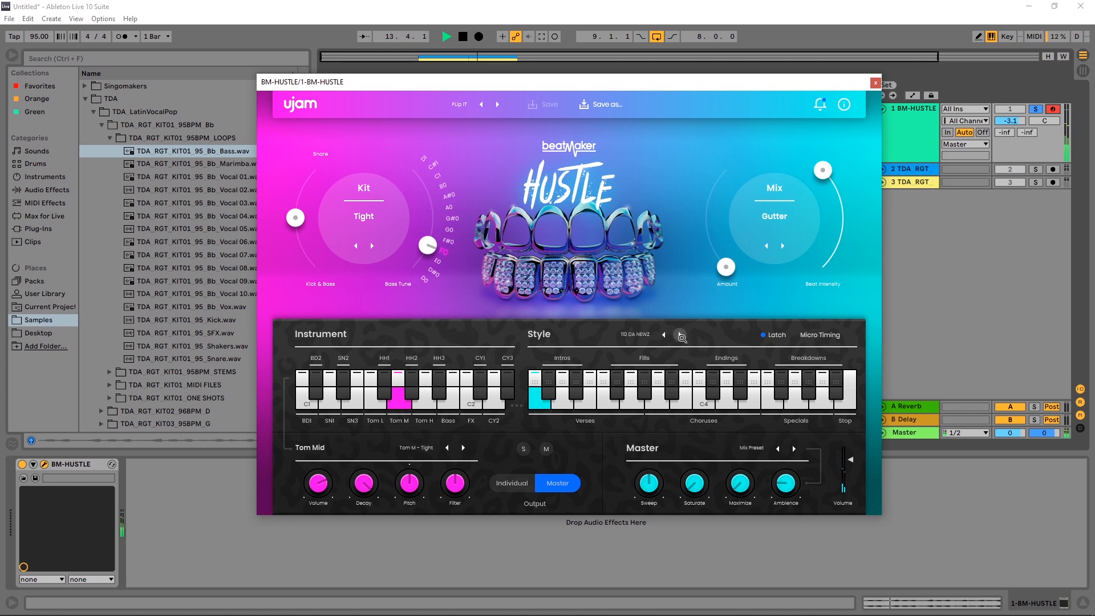
left_click(681, 335)
- Stop playback and switch off Latch for the style phrases
key("space")
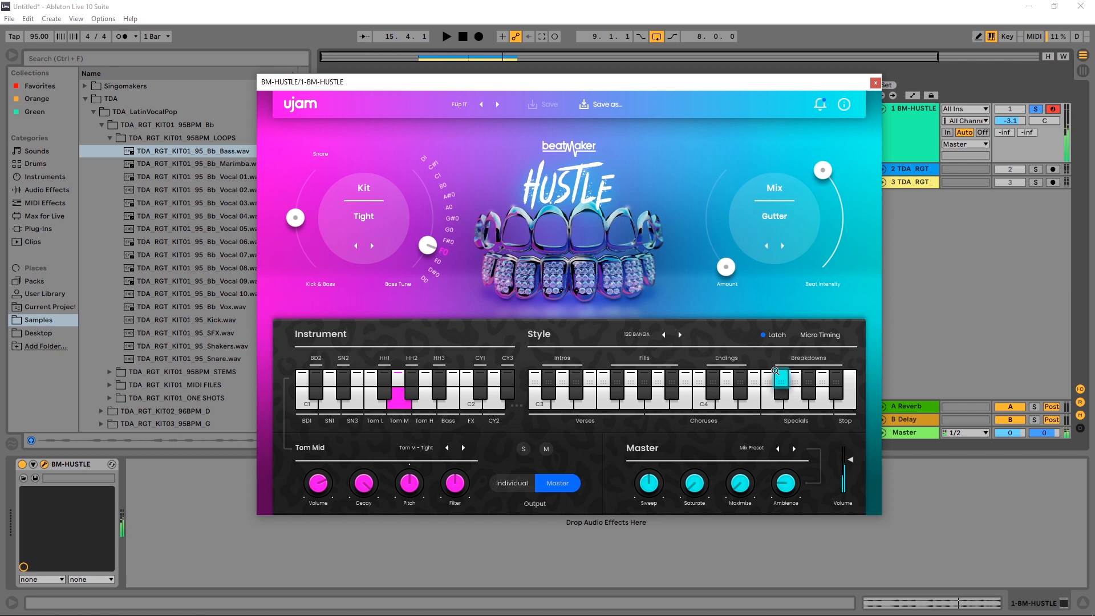
left_click(774, 335)
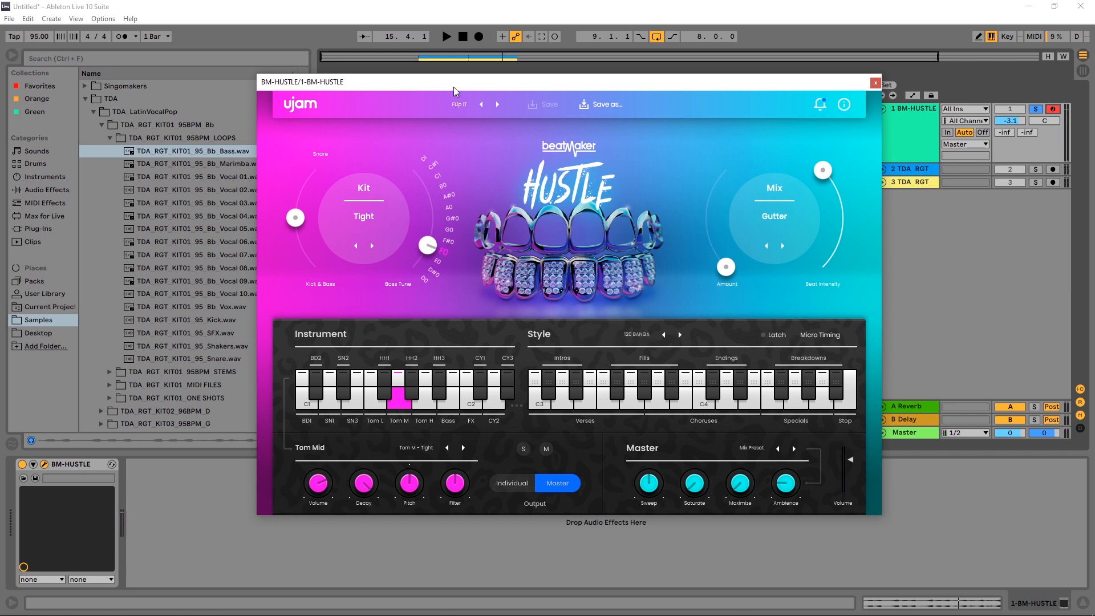
- Move the plugin window aside to uncover the arrangement and audition the Bass Drum 1 and Snare 1 keys
left_click_drag(454, 91, 620, 79)
left_click_drag(457, 79, 553, 92)
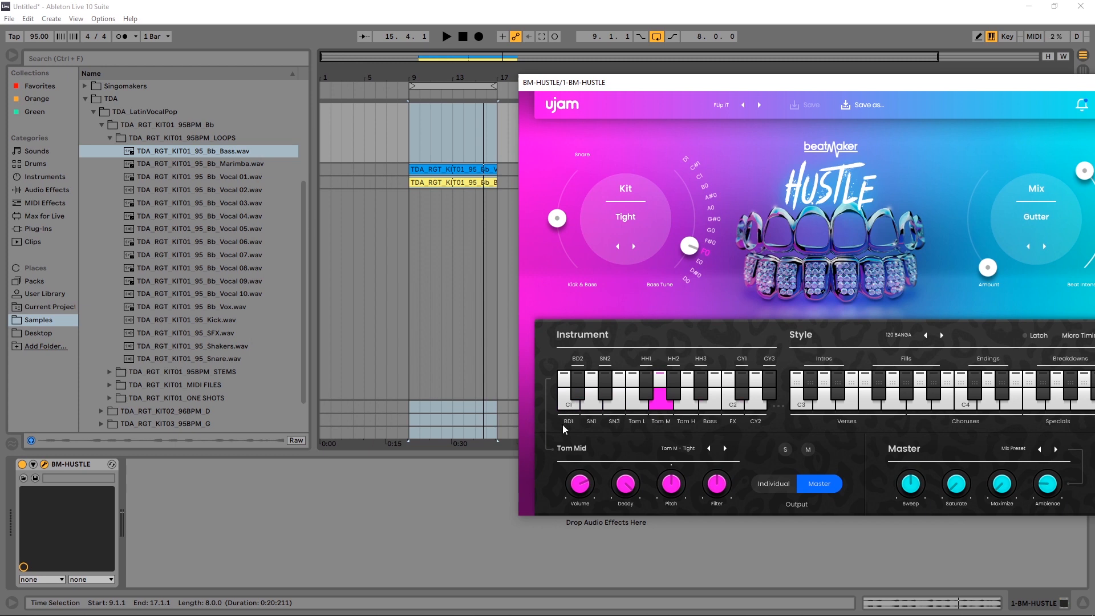
left_click(563, 406)
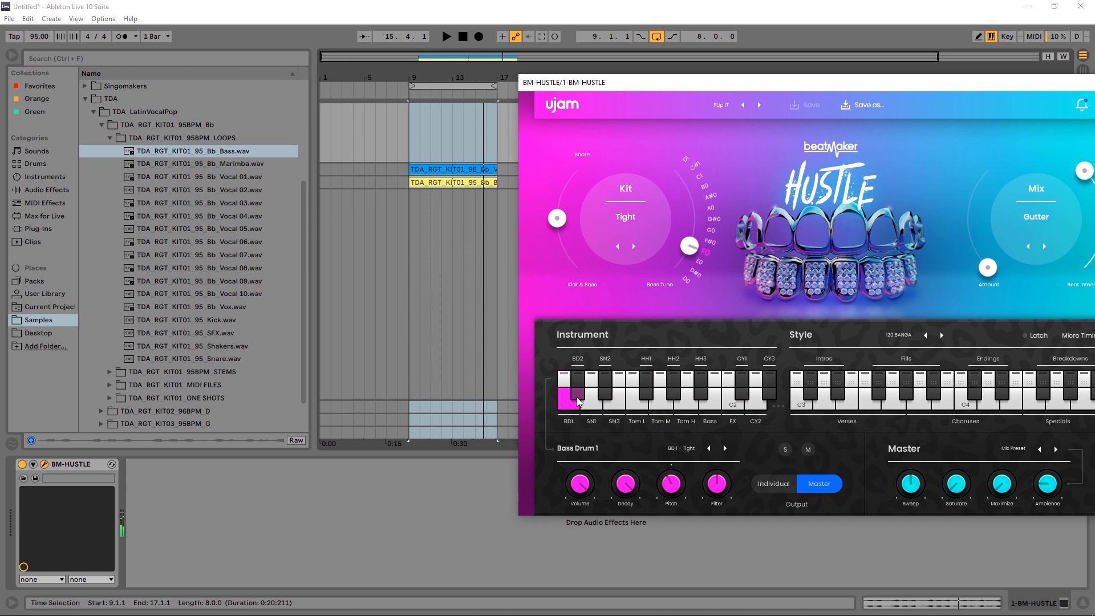
left_click(587, 405)
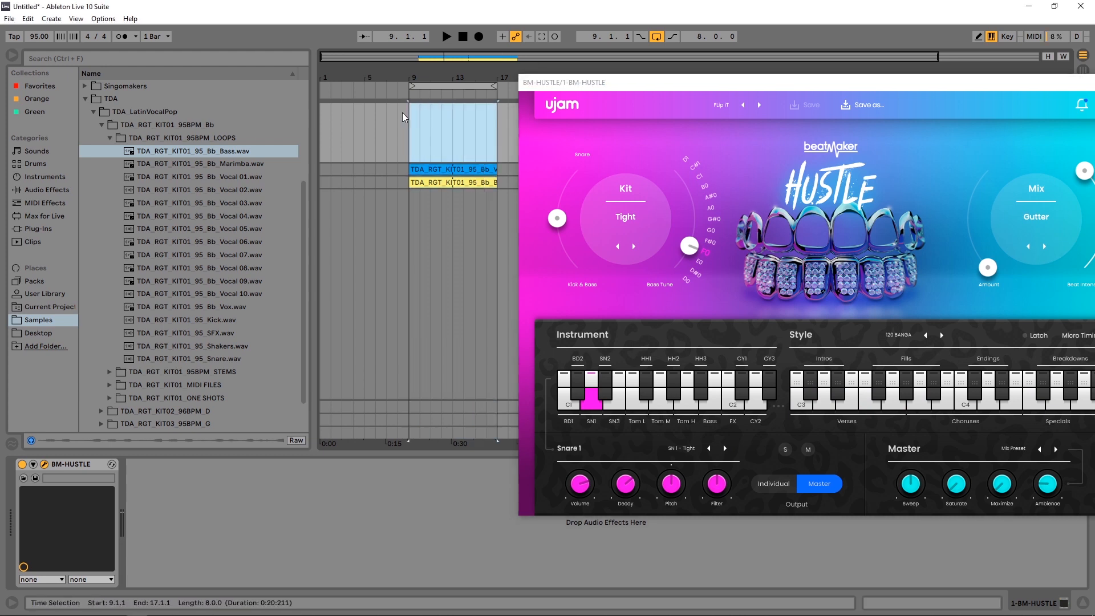
- Insert an empty MIDI clip on the BM-HUSTLE track from bar 9 to bar 17
left_click(427, 112)
left_click_drag(410, 117, 498, 108)
right_click(491, 107)
left_click(539, 211)
- Draw a C3 note from 1.1.1 to 4.1.1 in the new clip and play it to trigger the verse phrase
key("b")
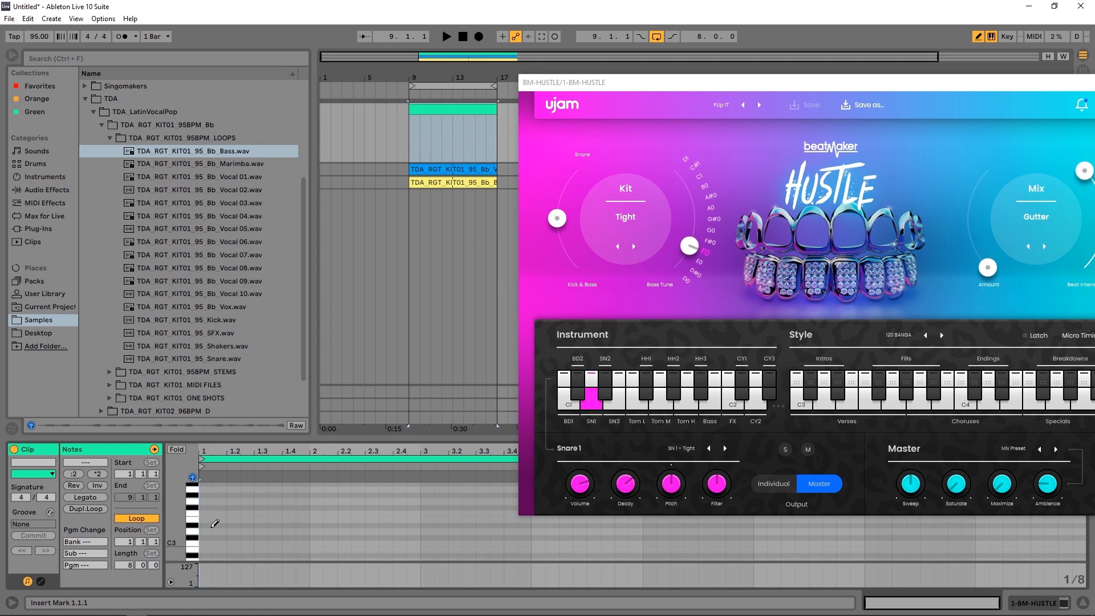
left_click(205, 537)
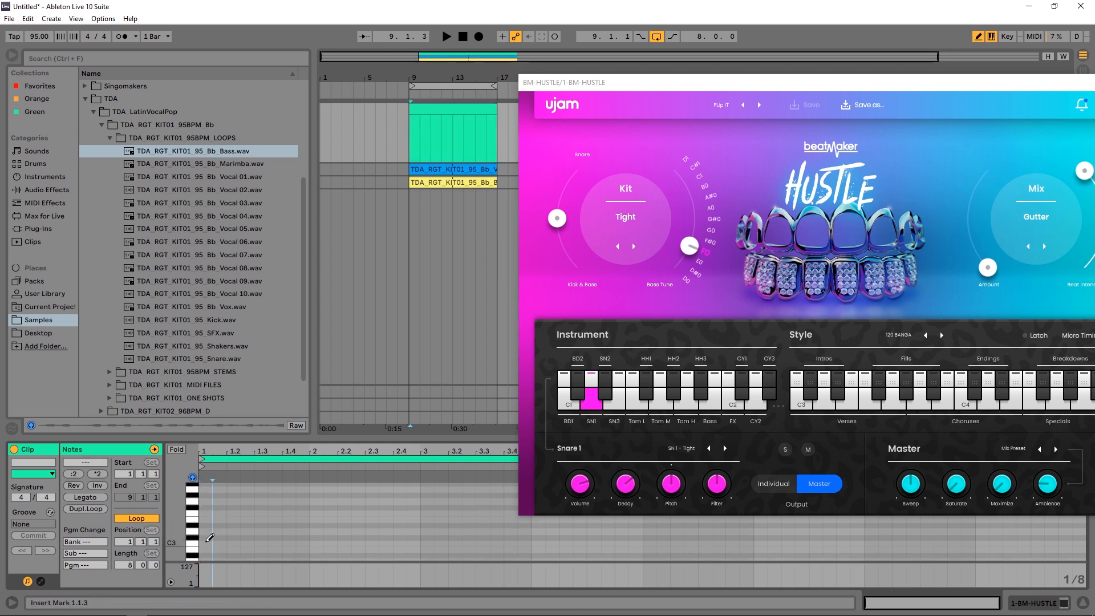
left_click_drag(211, 537, 531, 543)
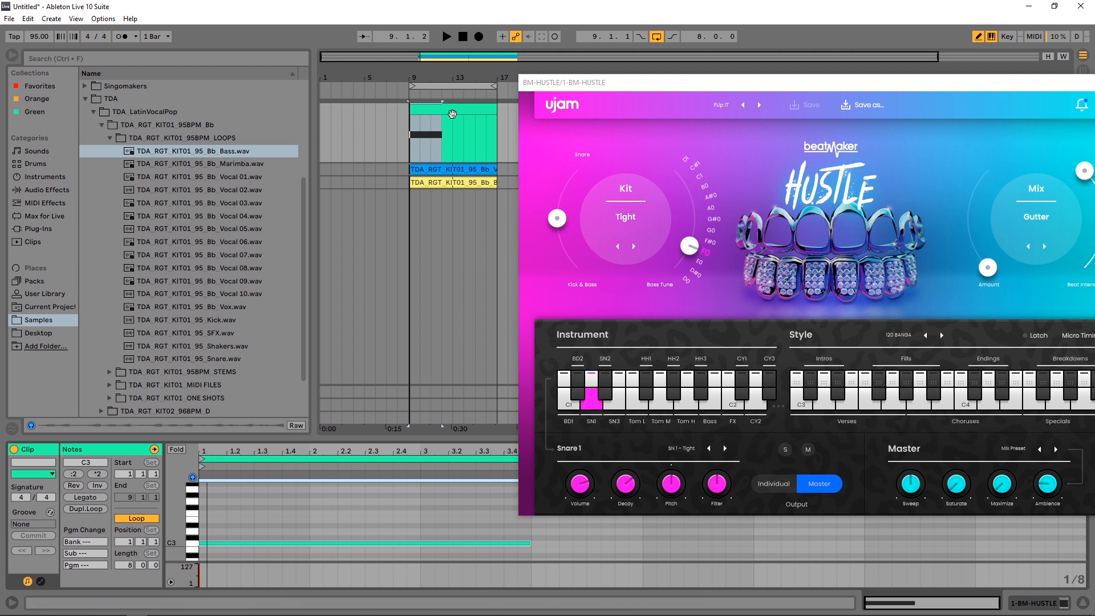
left_click(411, 154)
key("space")
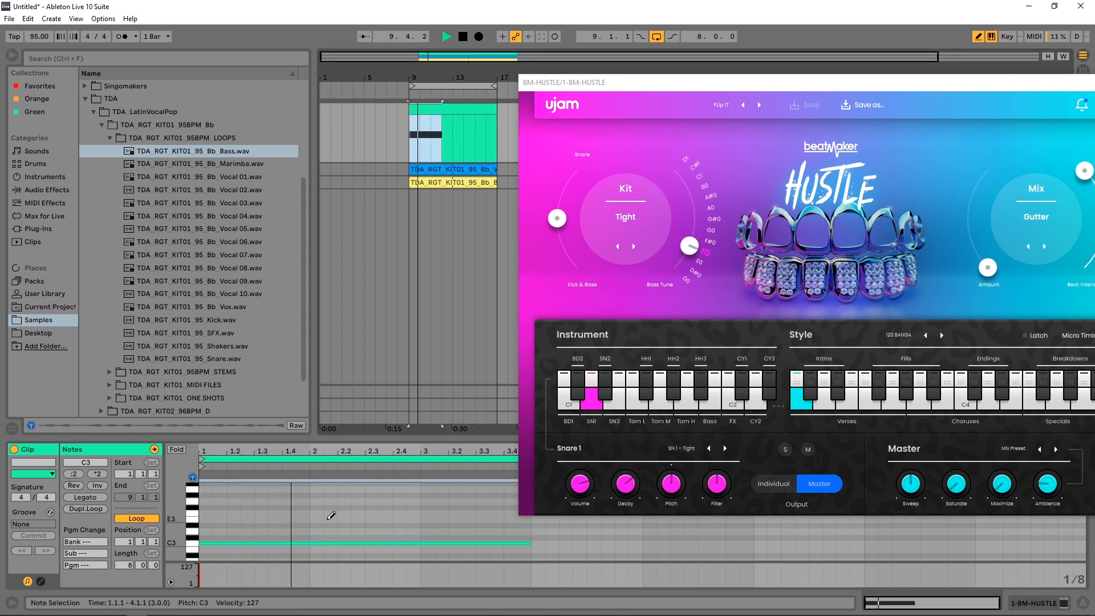
key("space")
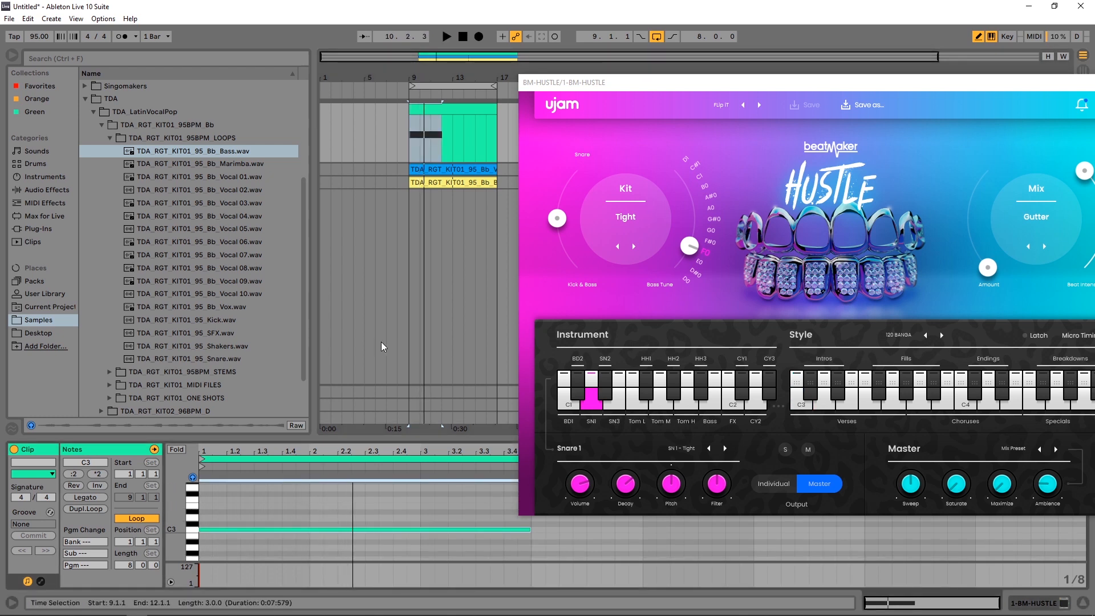
scroll(226, 524, "down", 1)
scroll(226, 524, "down", 1)
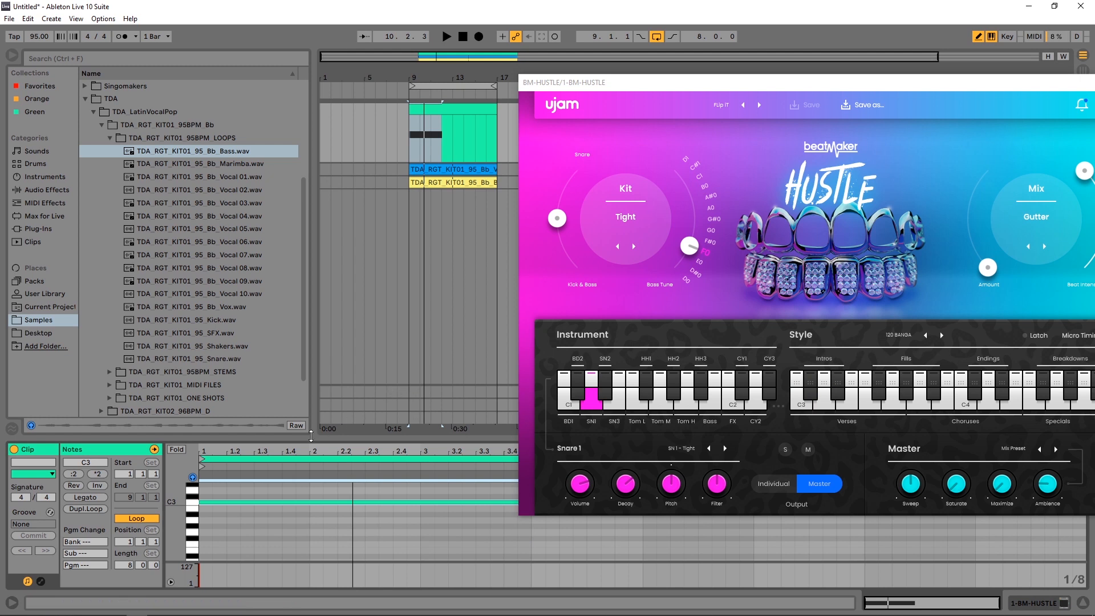
scroll(217, 533, "down", 2)
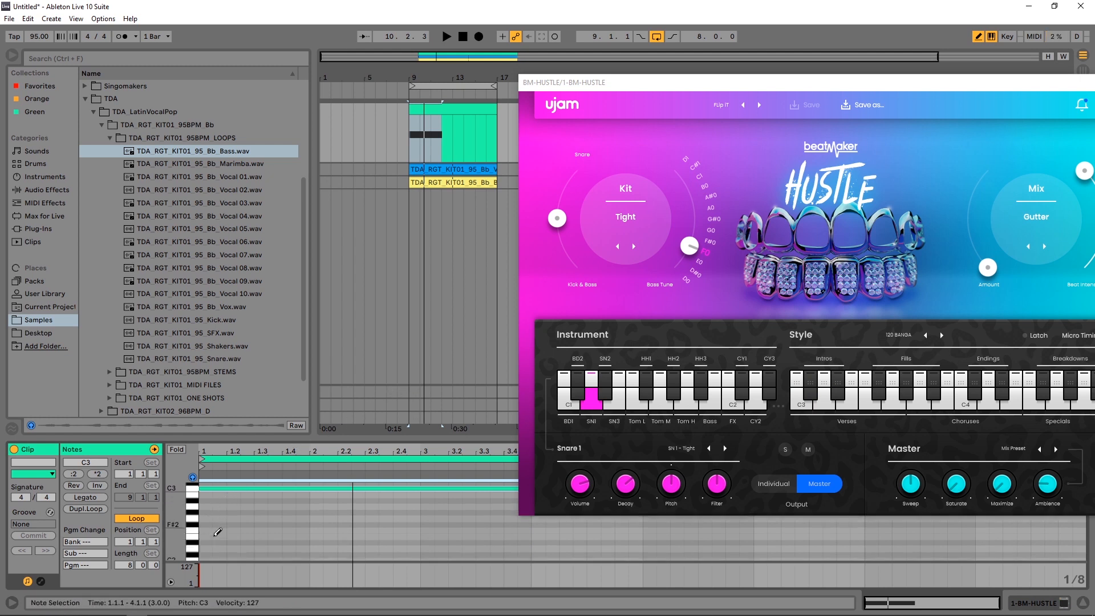
left_click(207, 547)
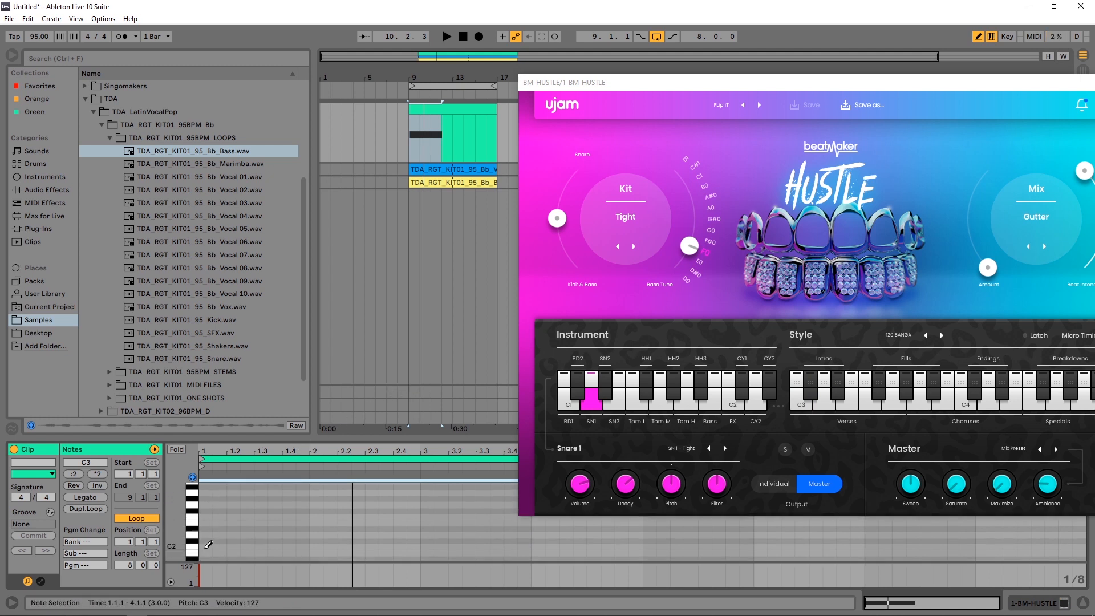
left_click(233, 535)
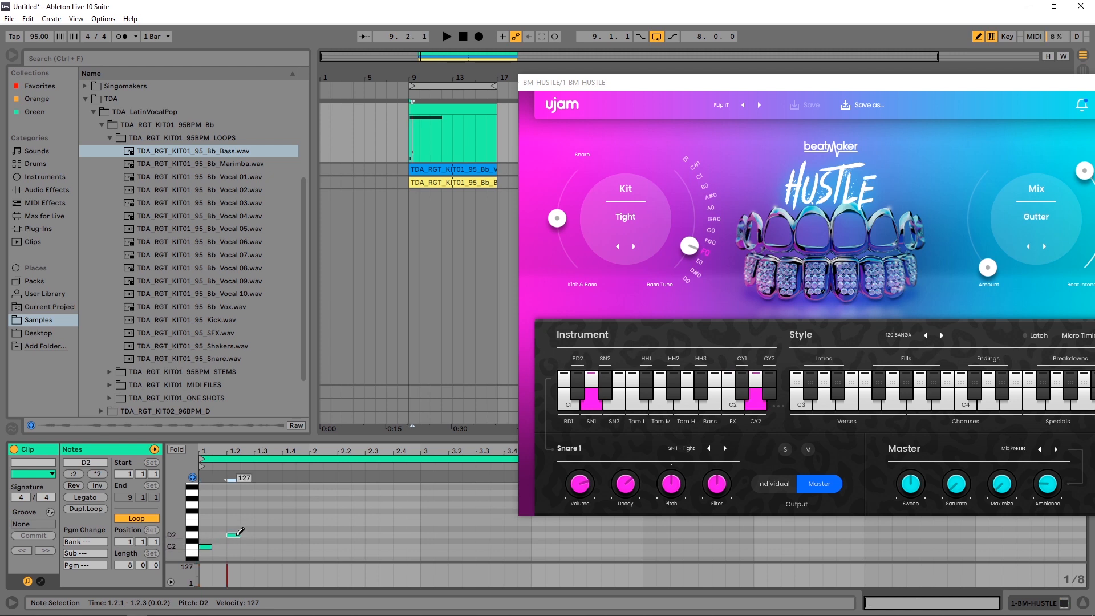
scroll(206, 531, "down", 3)
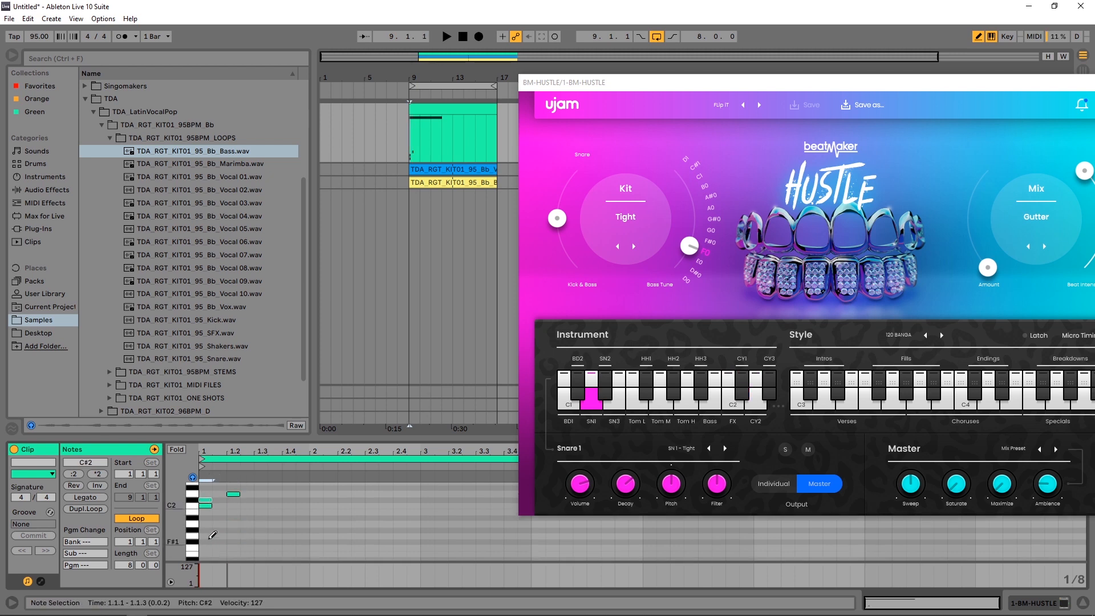
left_click(209, 504)
left_click(239, 494)
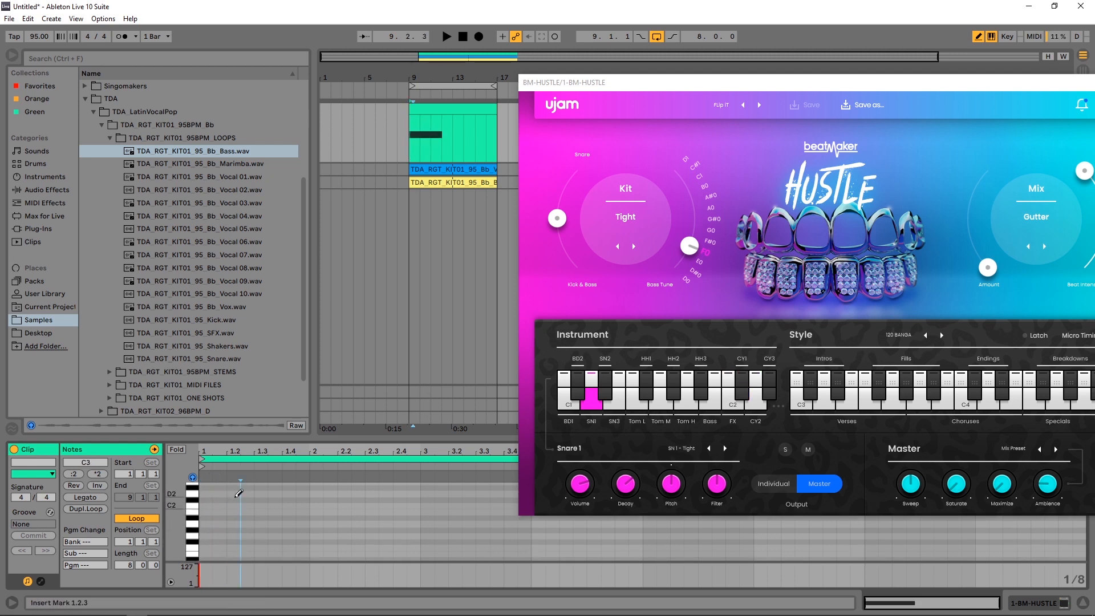
- Draw C1 notes at 1.1.1 and 1.3.3 and D#1 notes at 1.2.1 and 2.1.1, and play the clip briefly
scroll(226, 517, "down", 2)
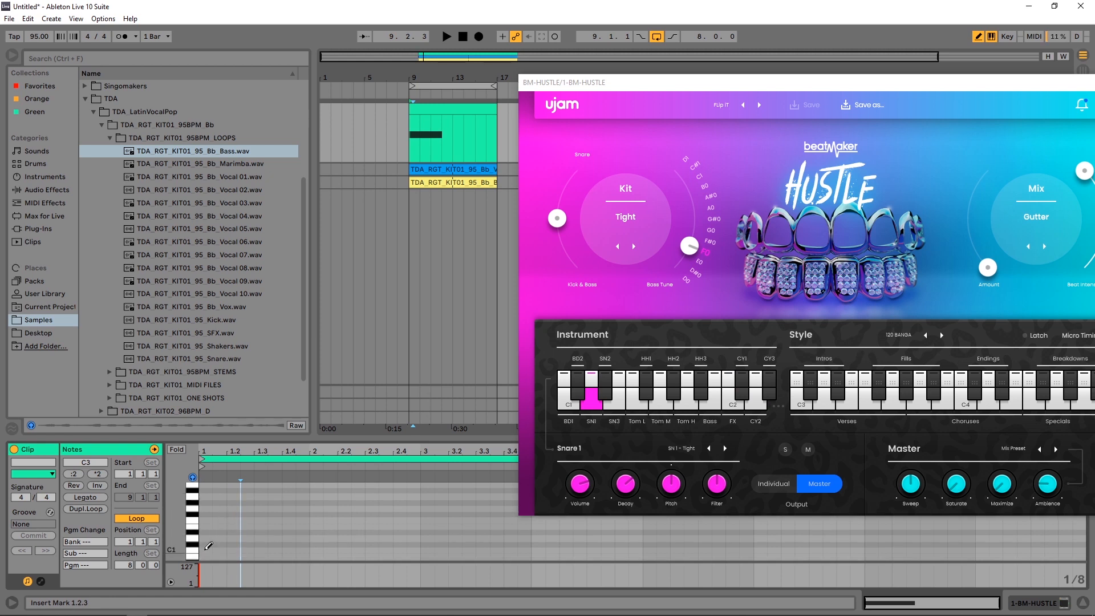
left_click(206, 550)
left_click(233, 533)
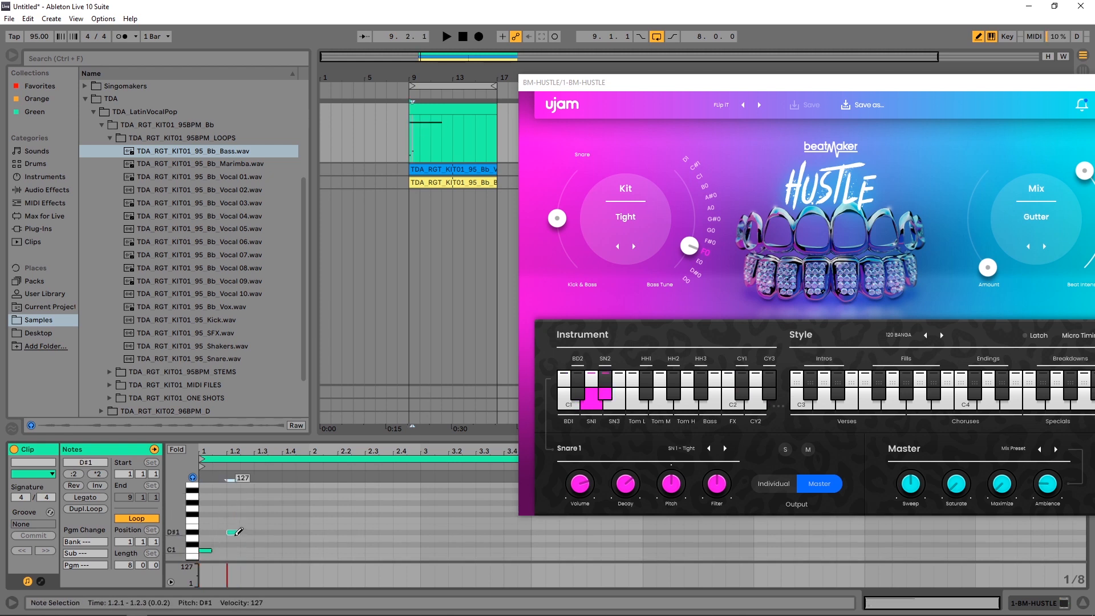
left_click(272, 550)
left_click(312, 532)
key("space")
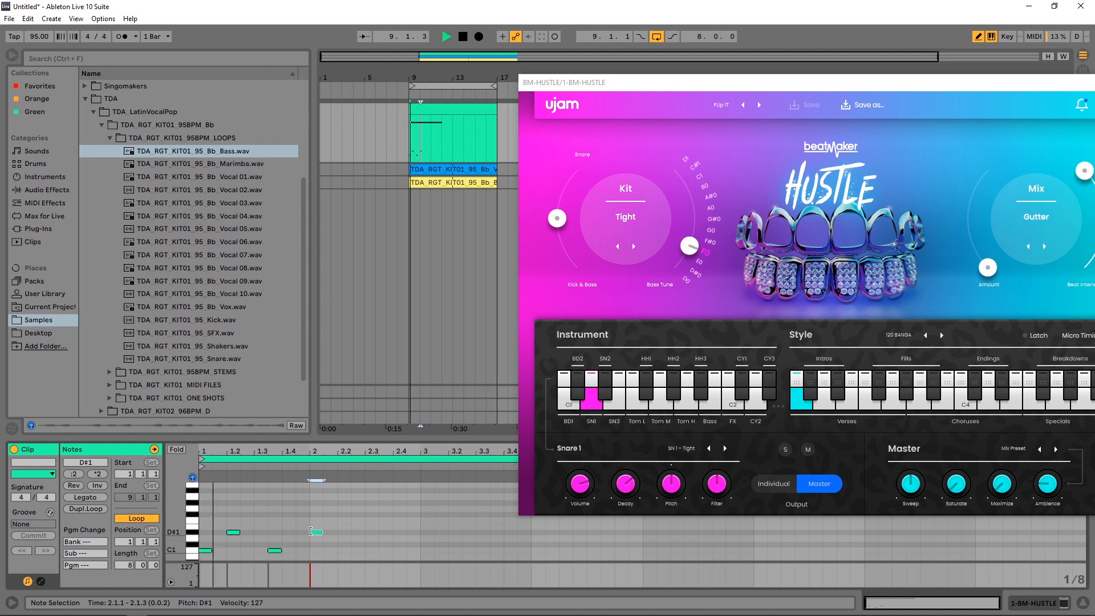
key("space")
- Delete the long C3 note, replace the D#1 note at 2.1.1 with one at 1.4.1, and play the drum pattern
scroll(243, 496, "up", 5)
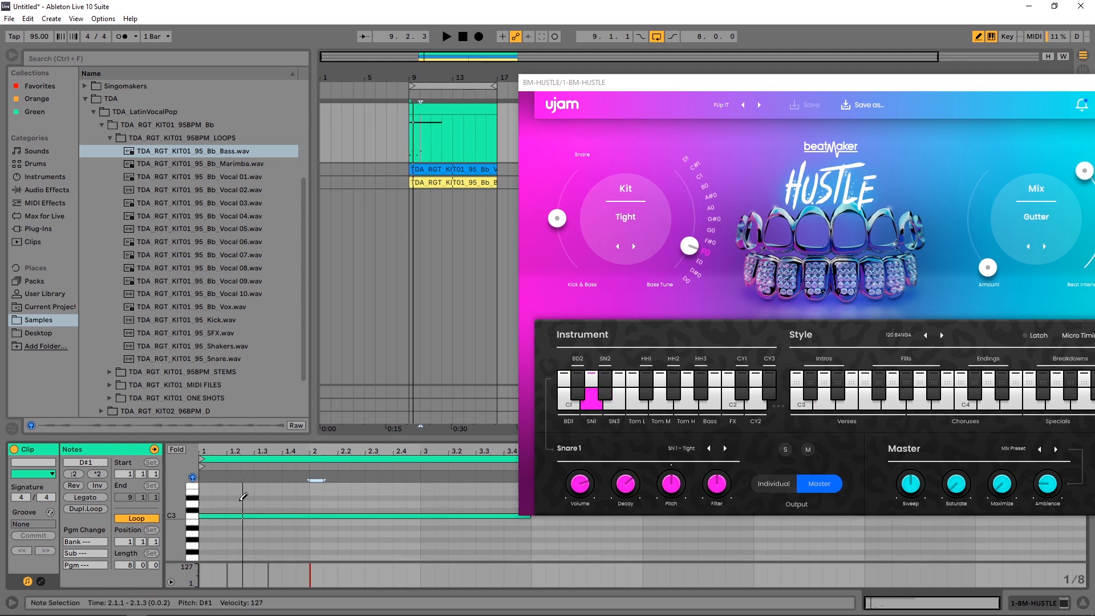
scroll(213, 515, "down", 5)
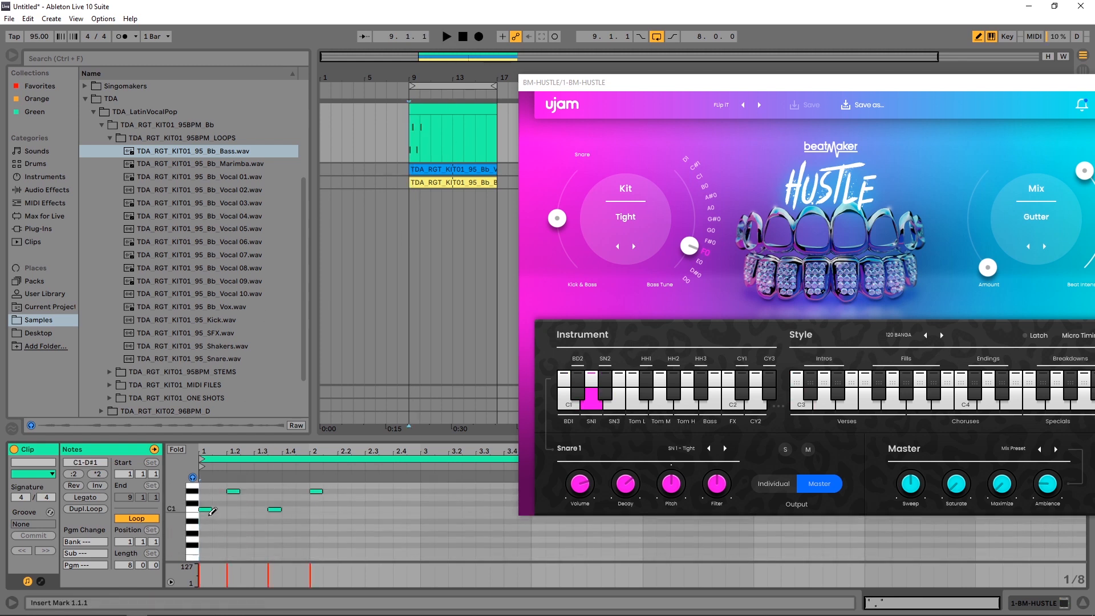
left_click(289, 491)
left_click(317, 491)
key("space")
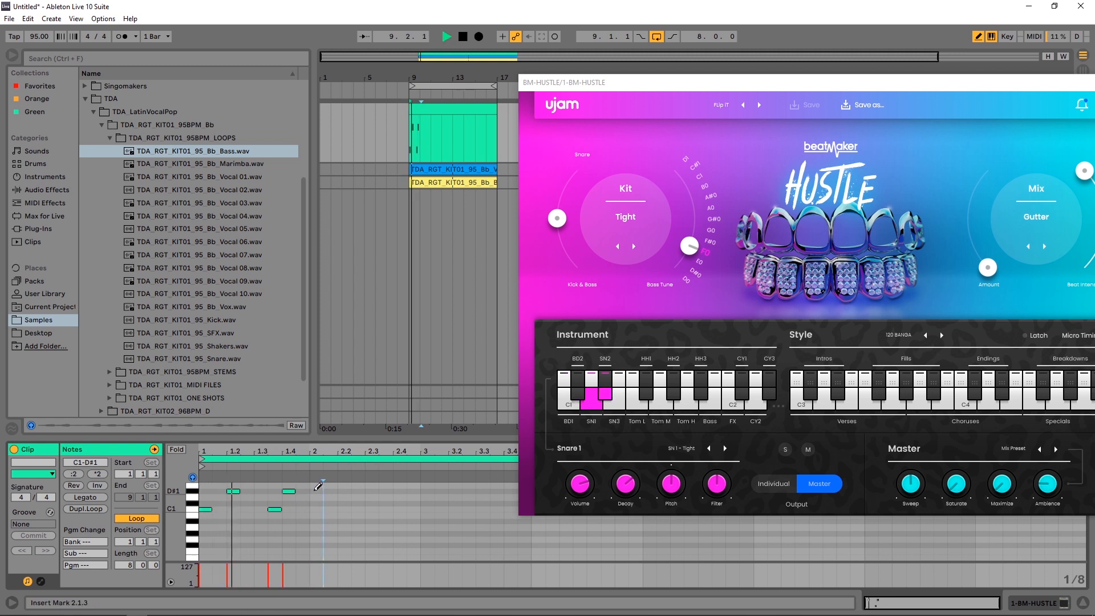
key("space")
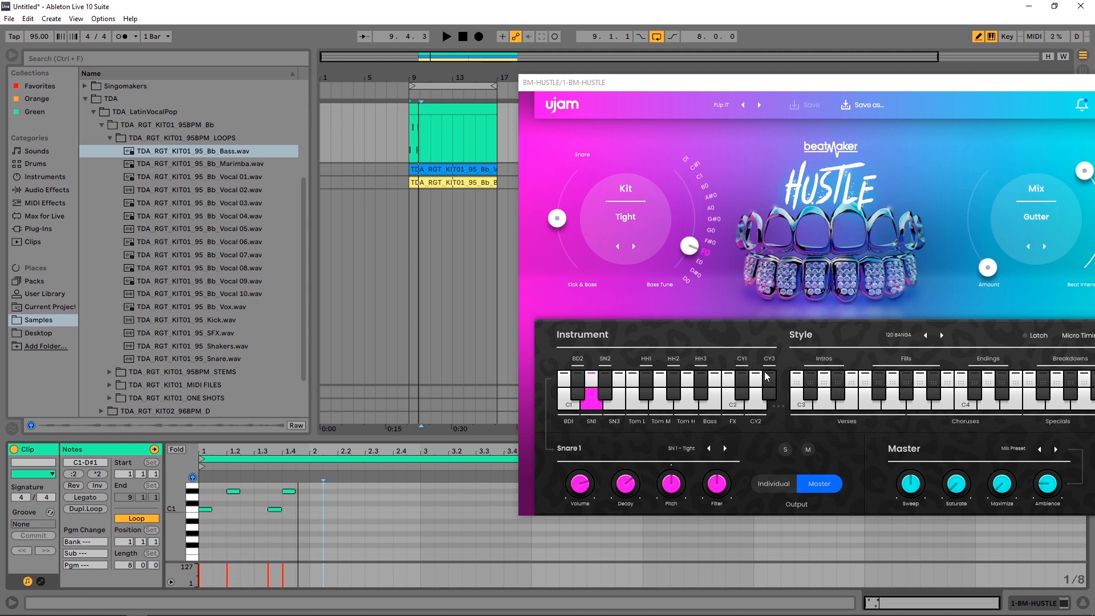
- Export the 120 BANGA style's C3 verse phrase as MIDI onto the BM-HUSTLE track at 9.1.1
left_click(797, 382)
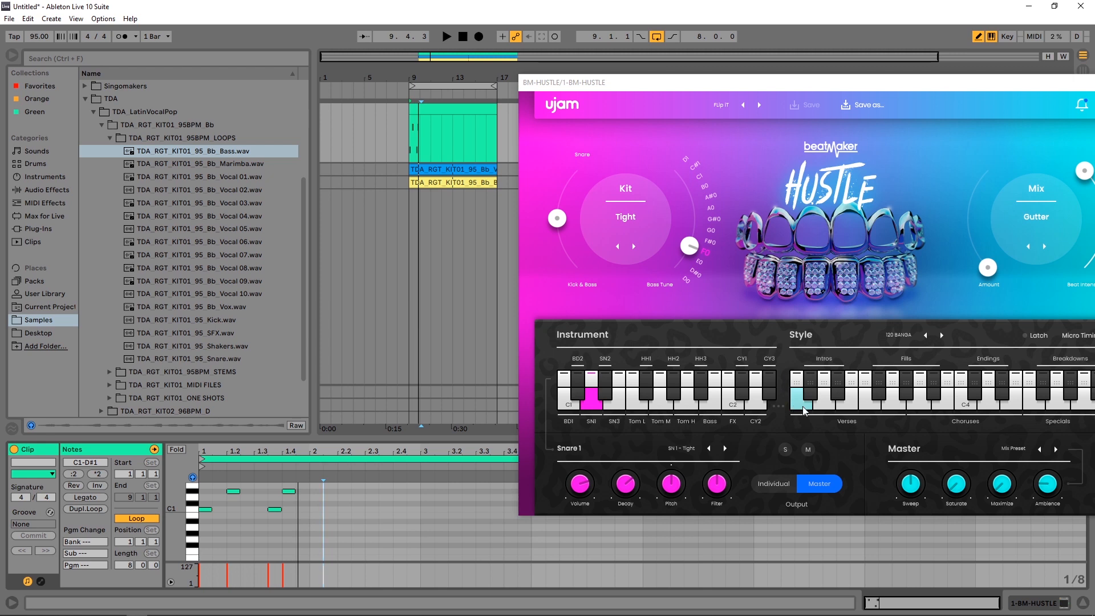
left_click(798, 385)
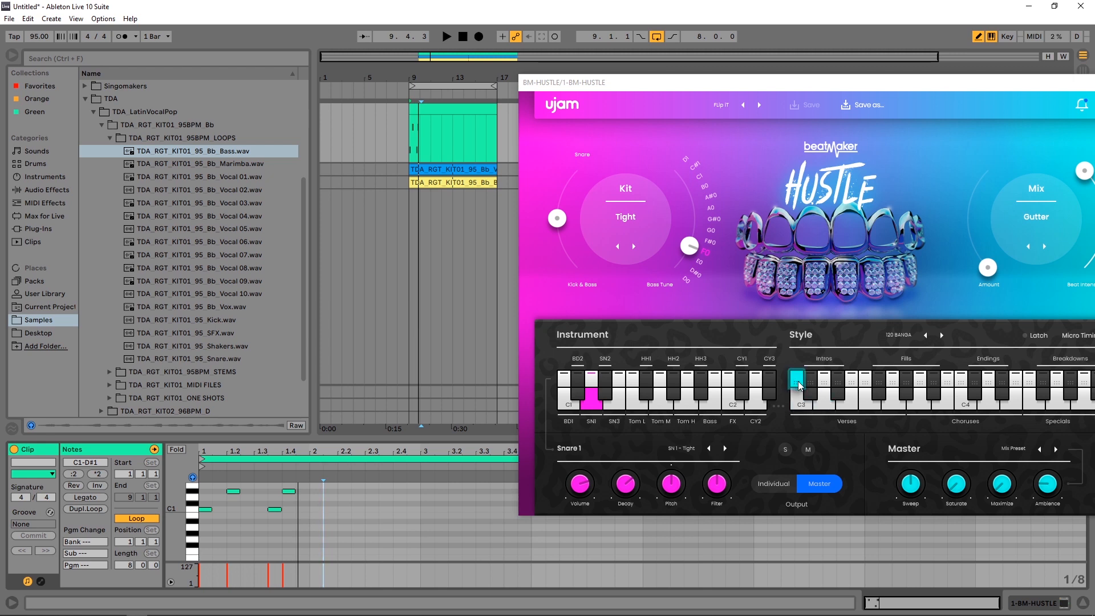
left_click(407, 119)
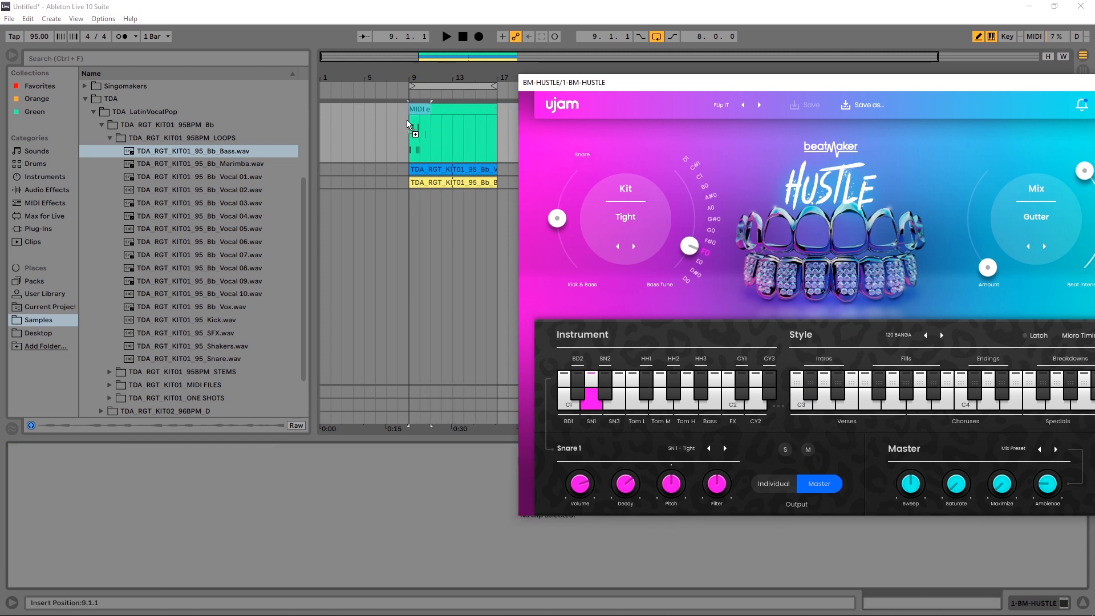
left_click_drag(406, 120, 410, 118)
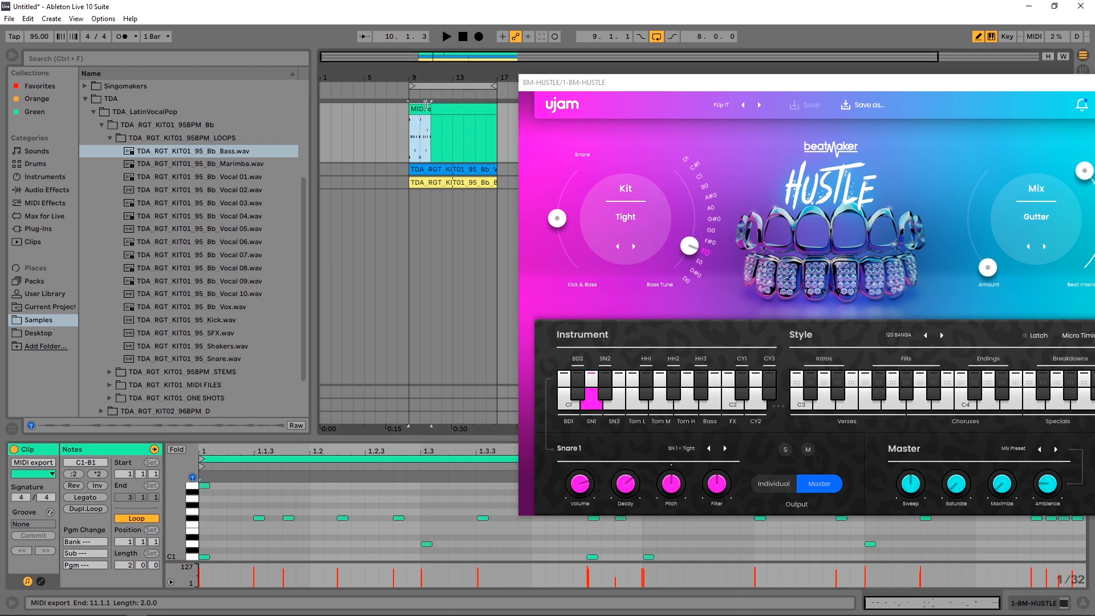
- Shorten the arrangement loop to two bars starting at bar 9 and enlarge the clip's note editor
left_click(494, 86)
left_click_drag(494, 86, 407, 115)
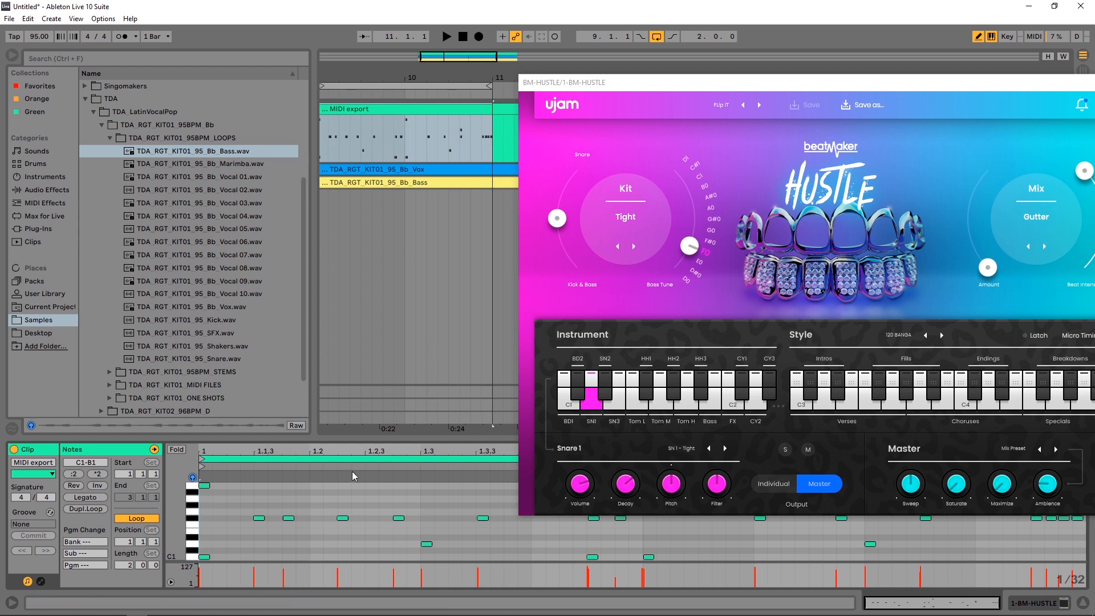
left_click_drag(343, 438, 343, 288)
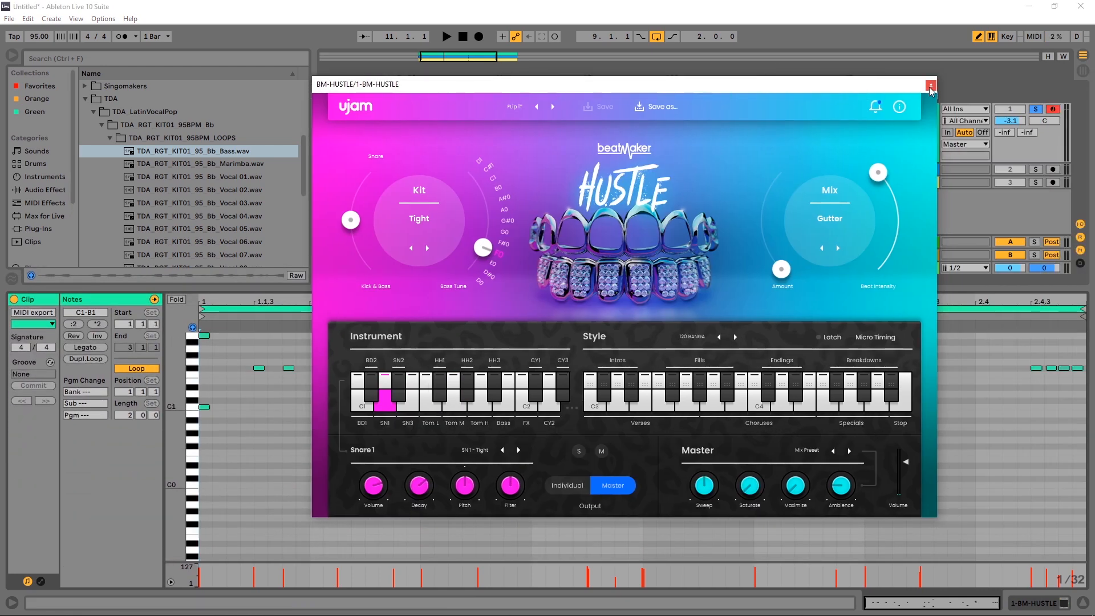
- Close the plugin window, draw C1 notes on every beat of both bars, and exit Draw Mode
left_click(931, 86)
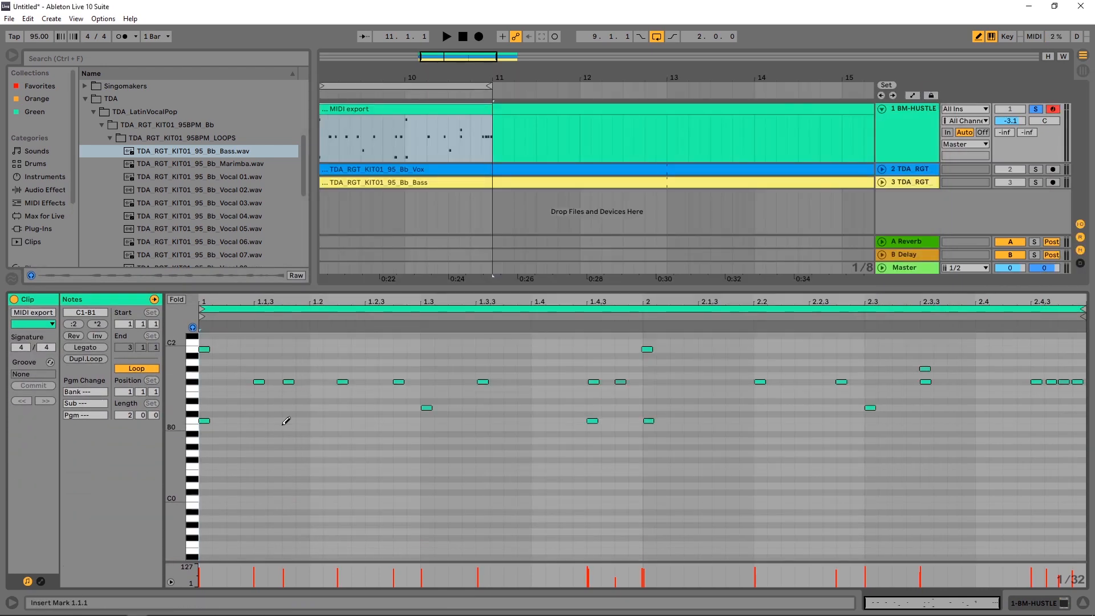
scroll(285, 420, "up", 1)
left_click(983, 420)
key("space")
left_click(588, 420)
key("b")
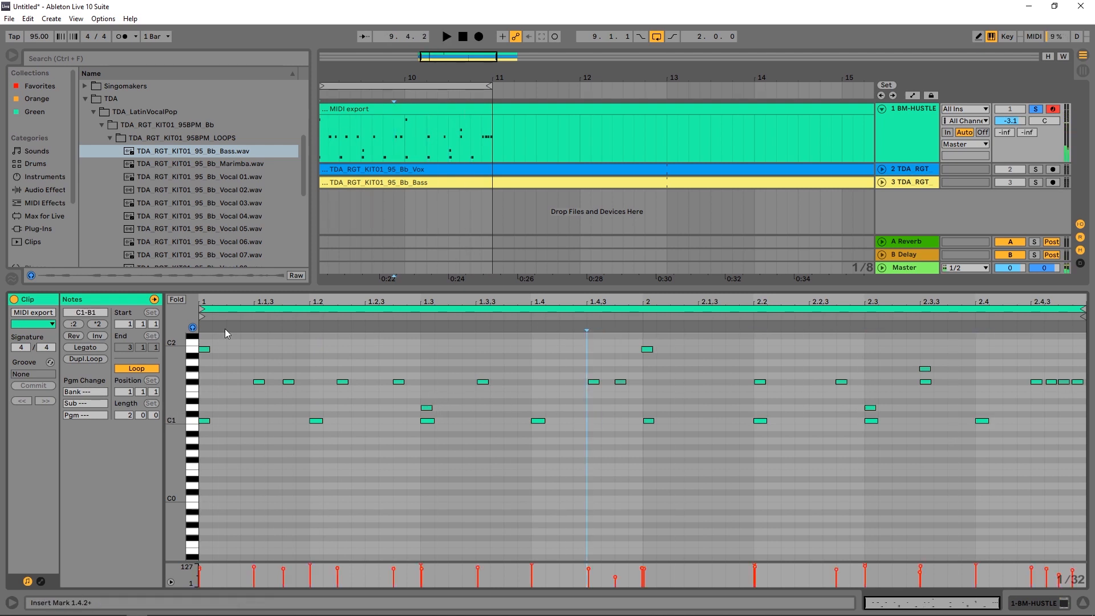
- Replace the D1 notes with ones at 1.1.4 and 1.2.3, repeat the pair every half bar through bar 2, and play
left_click_drag(426, 408, 289, 408)
mouse_move(289, 408)
left_mouse_down()
mouse_move(372, 409)
mouse_move(201, 402)
left_mouse_up()
left_click(871, 408)
key("Delete")
left_click(419, 408)
key("ctrl+d")
key("ctrl+d")
key("ctrl+d")
key("space")
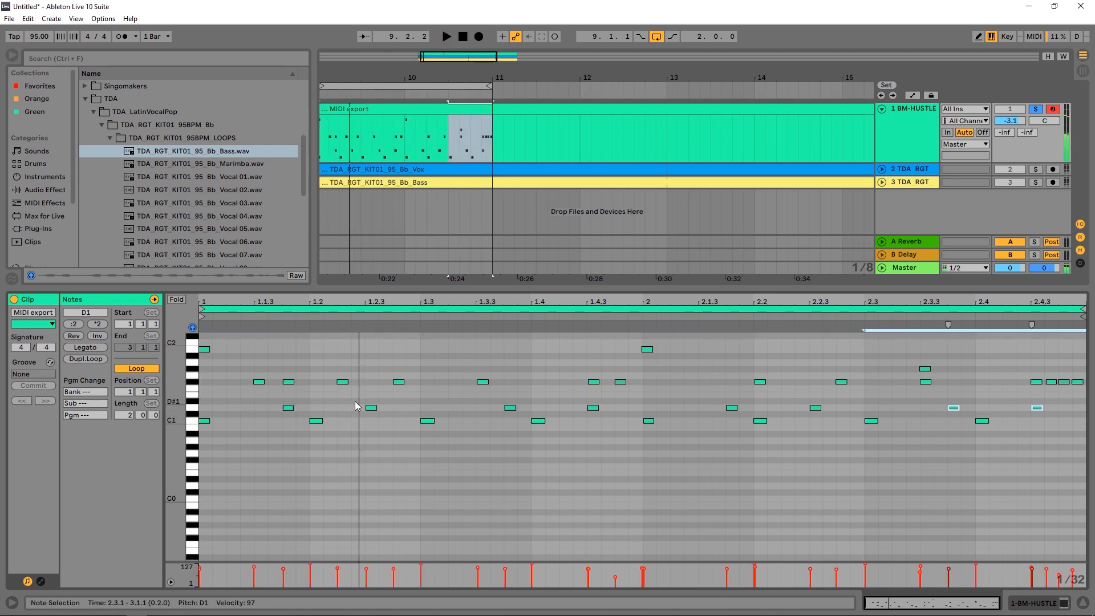
- Copy the D1 notes at 1.2.3, 1.4.3, 2.2.3 and 2.4.3 to D#1, nudged slightly earlier, while playing the clip
key("space")
left_click(372, 409)
left_click(594, 408, "shift")
left_click(815, 408, "shift")
left_click(1037, 408, "shift")
left_click_drag(357, 302, 356, 365)
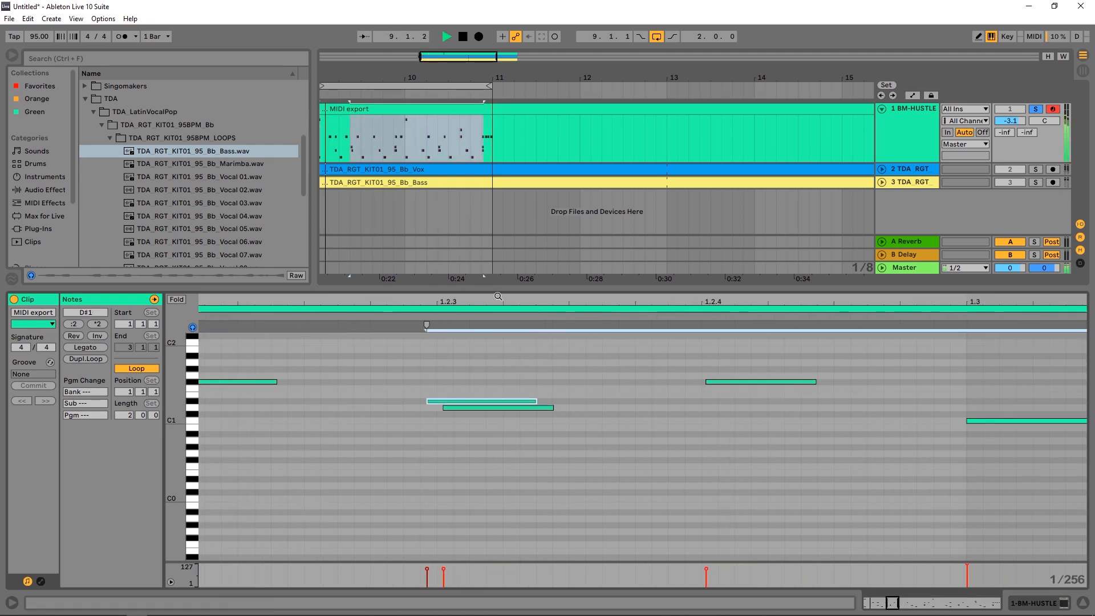
left_click_drag(500, 302, 500, 222)
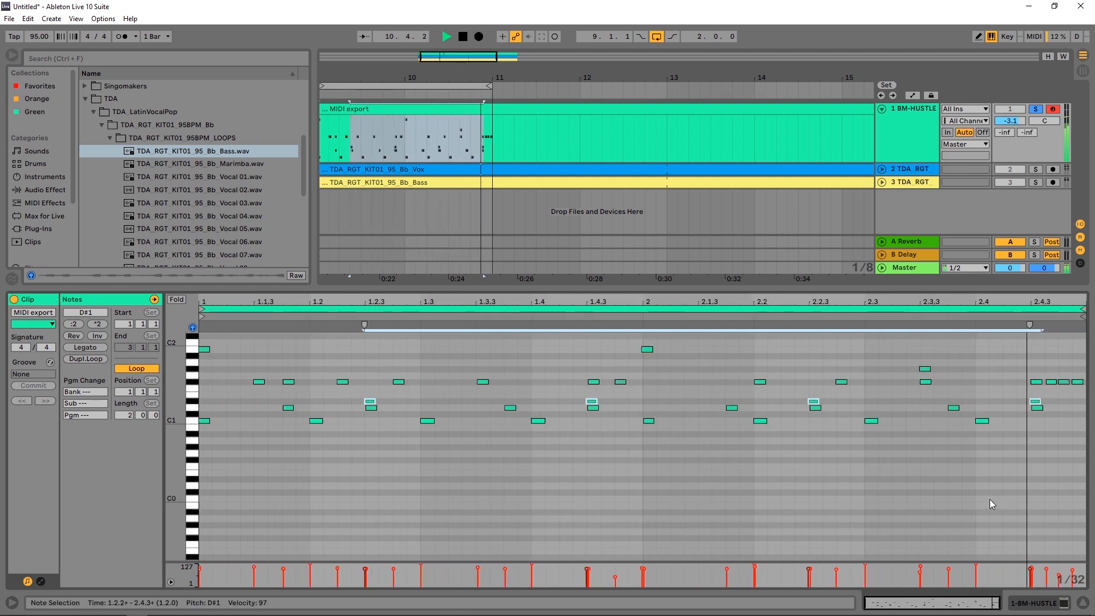
key("space")
- Delete all B1 notes from the clip and play the pattern
left_click(193, 351)
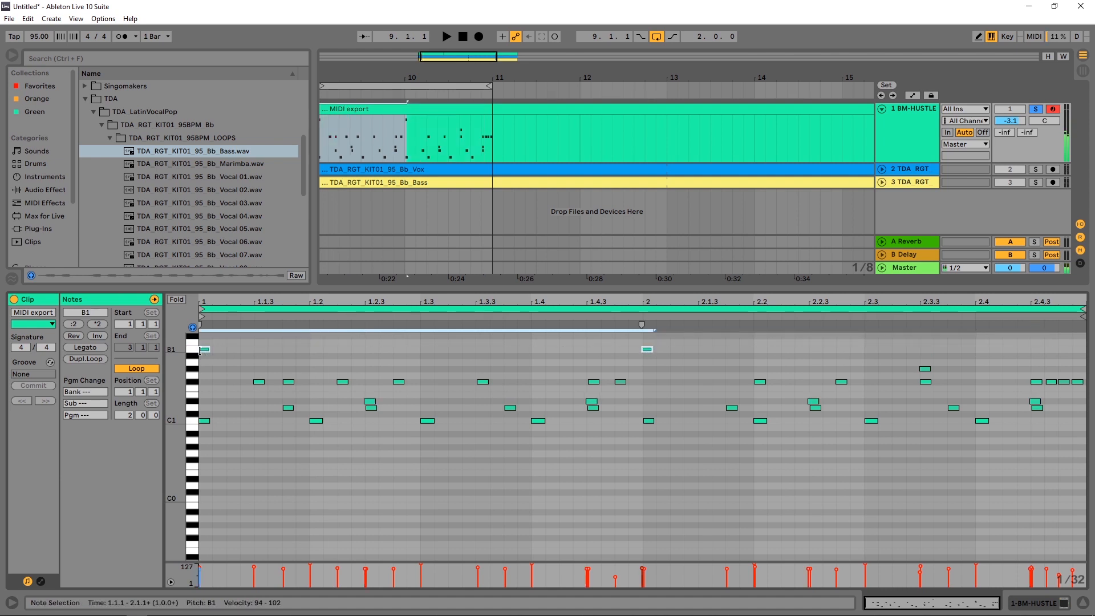
key("Delete")
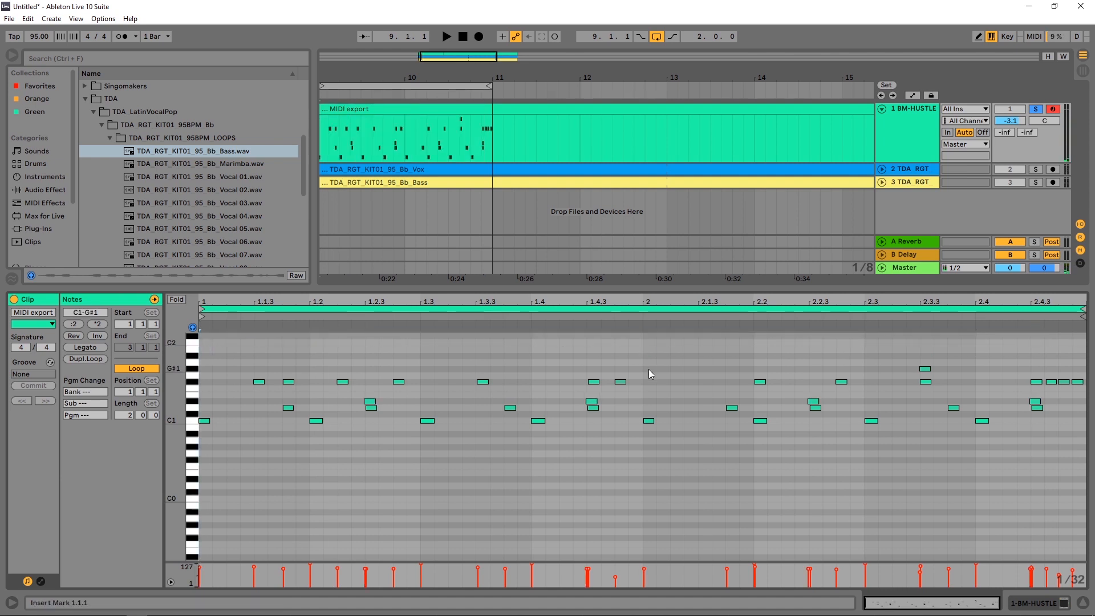
key("space")
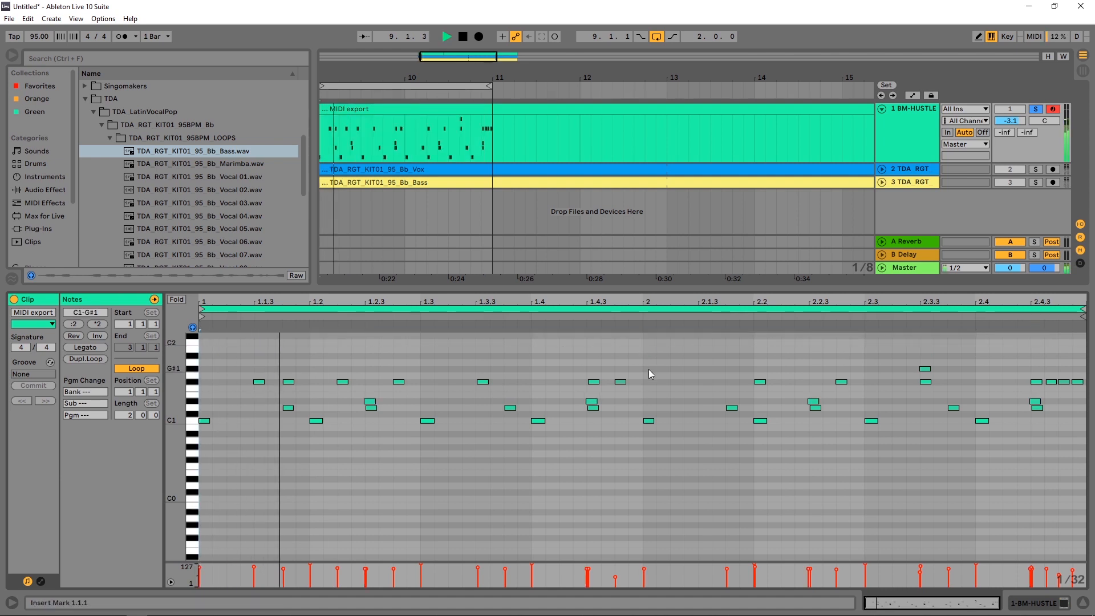
- Reopen the BM-HUSTLE plugin window and audition kits during playback, settling on Struggle
left_click(1043, 601)
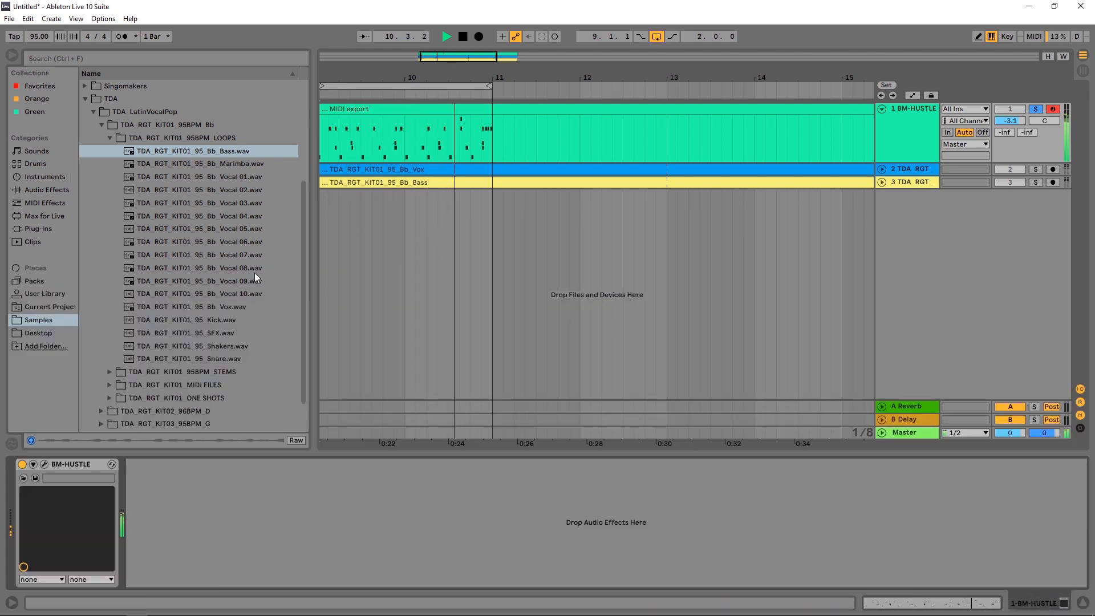
key("space")
key("ctrl+alt+p")
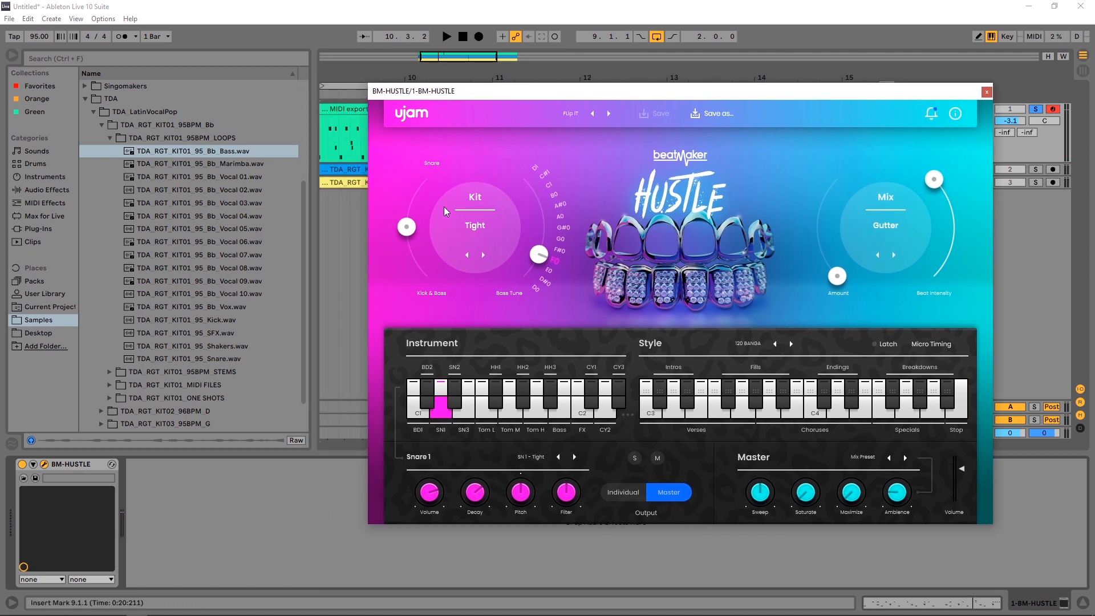
left_click(483, 256)
key("space")
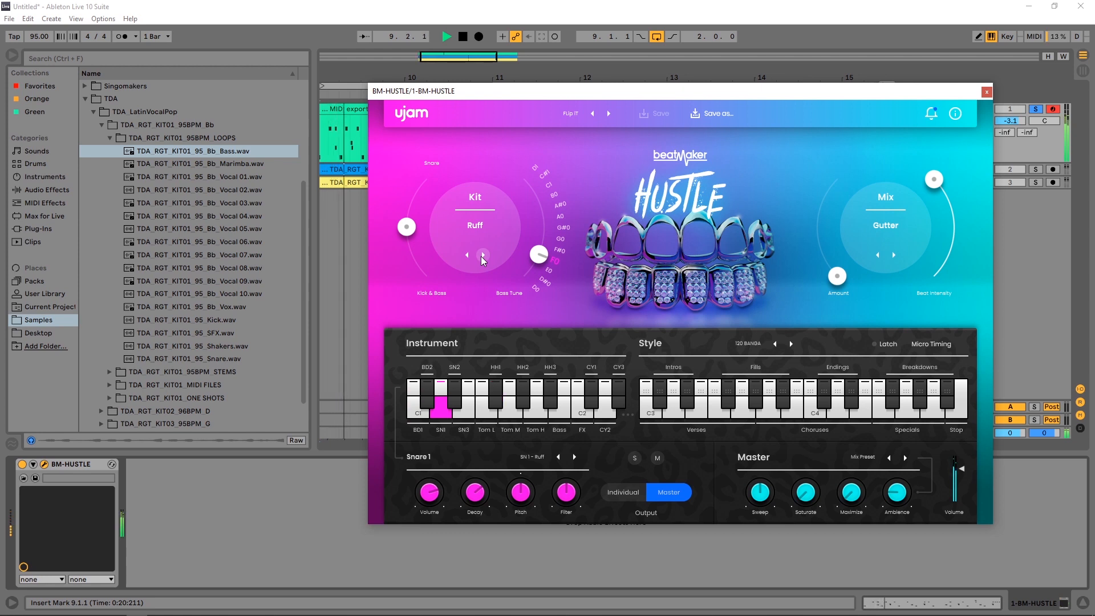
left_click(484, 256)
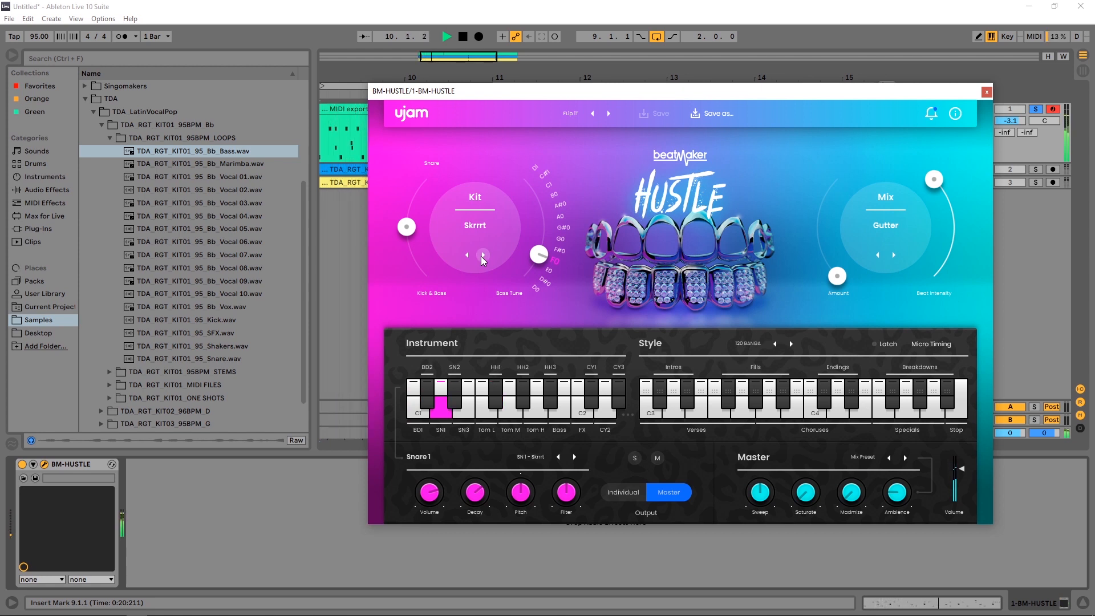
left_click(483, 256)
left_click(483, 256)
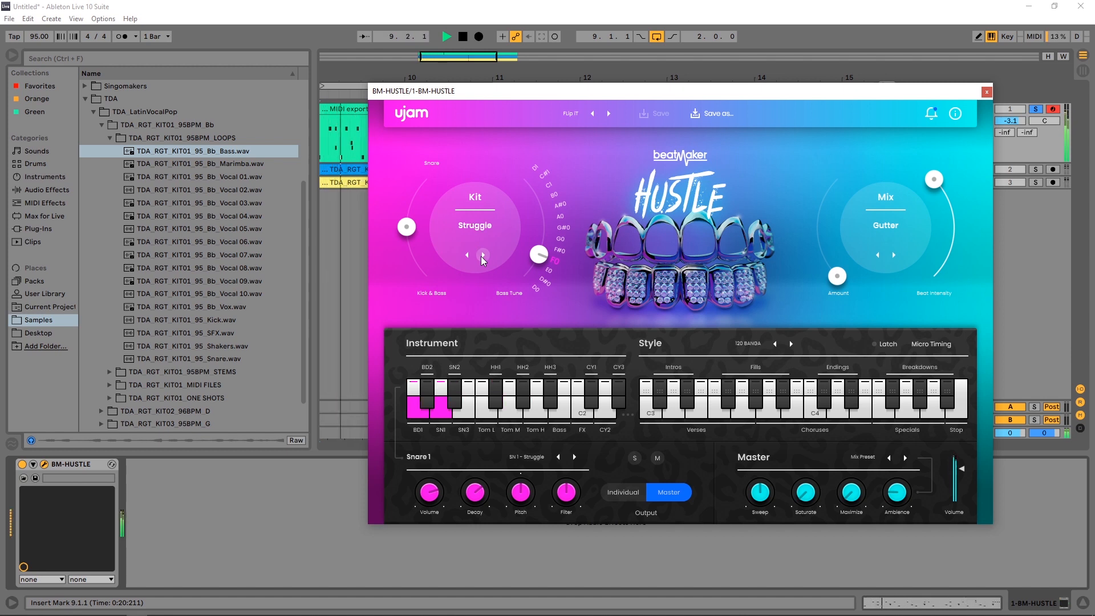
key("space")
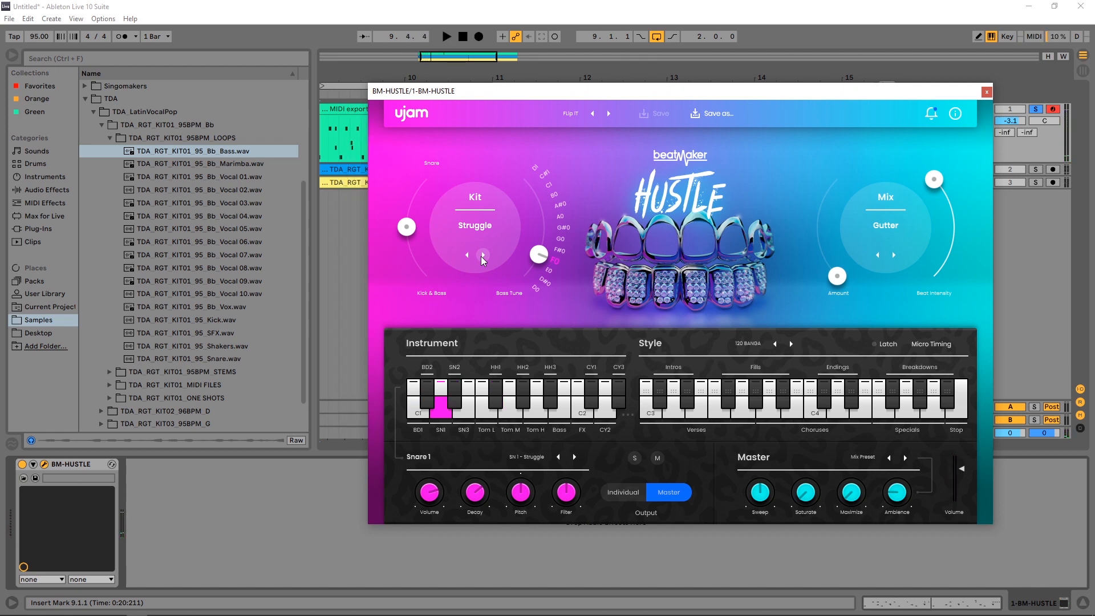
- Set the Snare 2 sound to SN 2 - Ruff and audition it
left_click(444, 418)
left_click(454, 405)
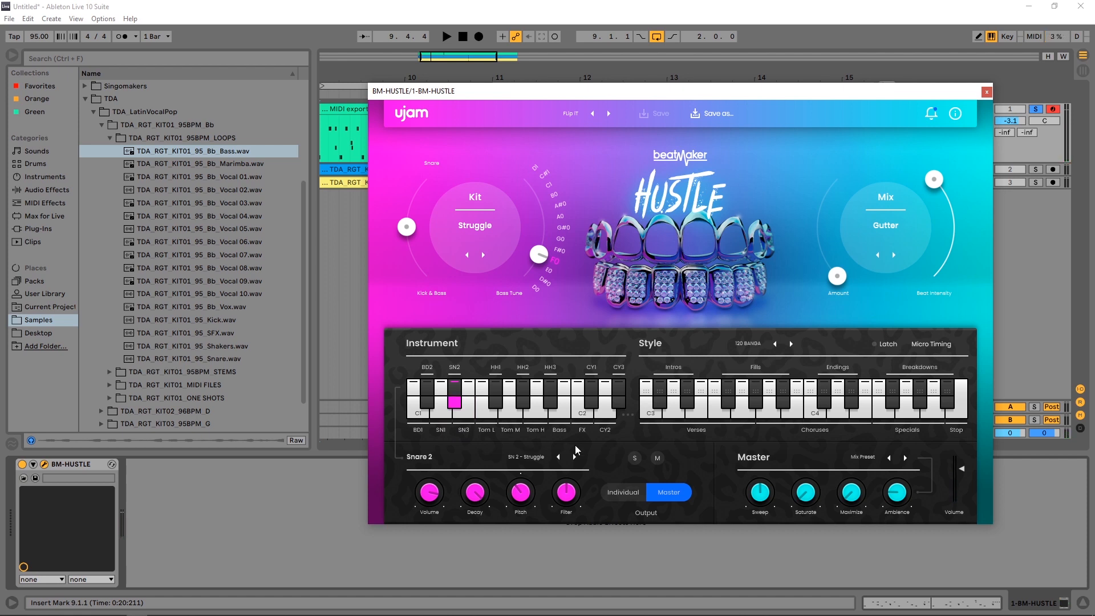
left_click(528, 458)
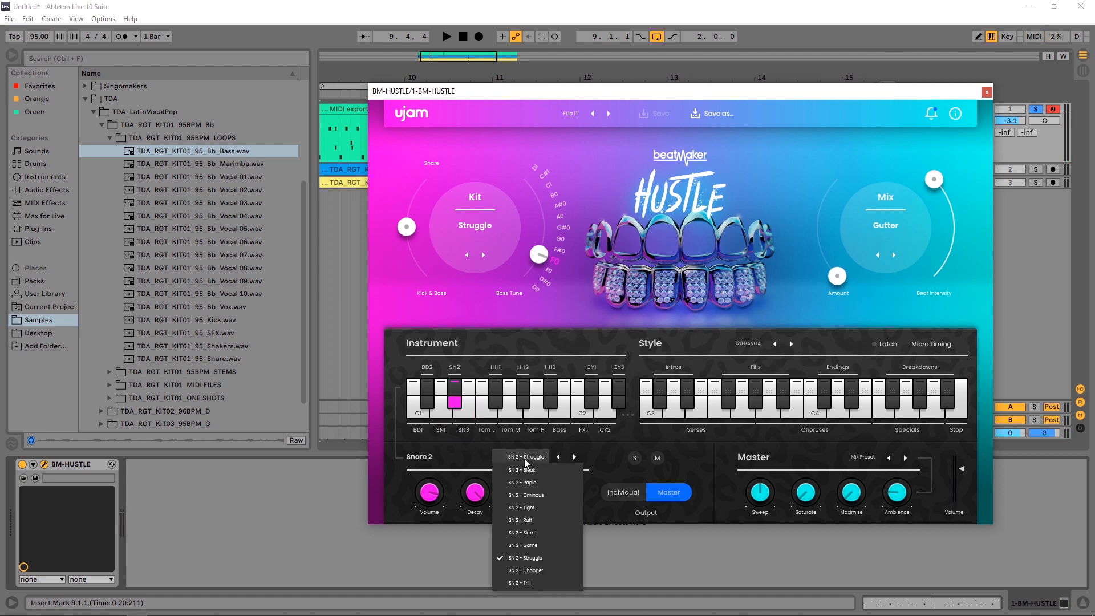
left_click(529, 520)
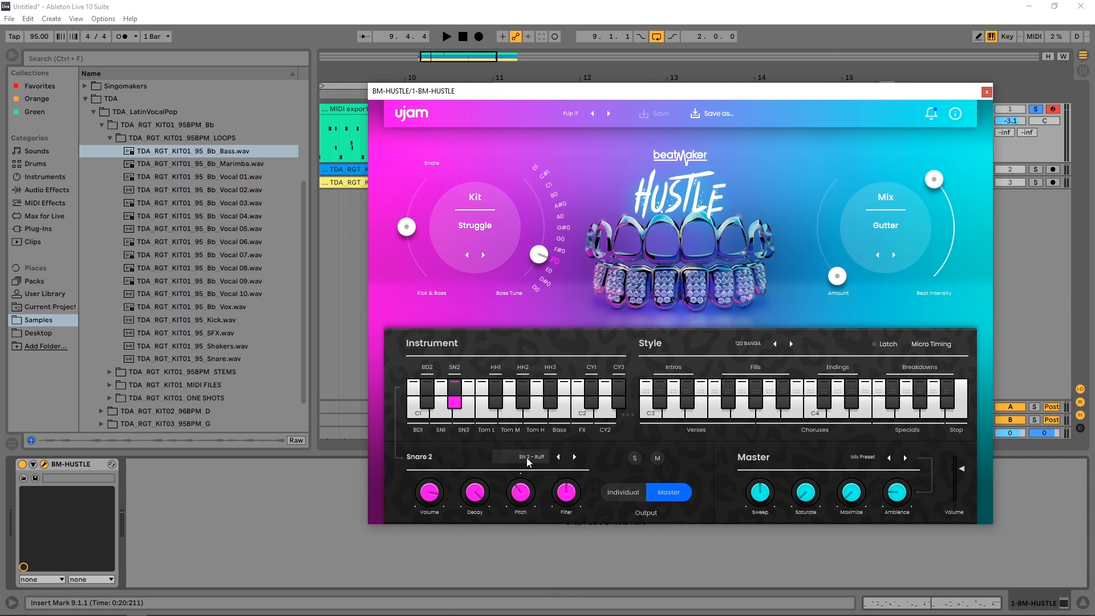
left_click(454, 411)
- Reduce Snare 2's decay and volume while playing the pattern
key("space")
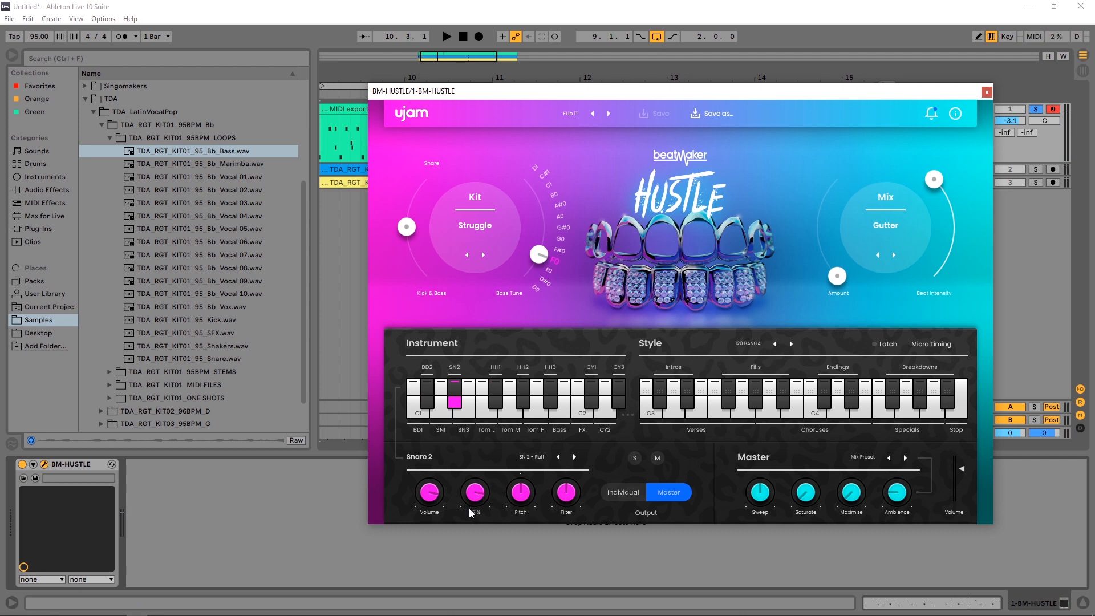
key("space")
mouse_move(429, 501)
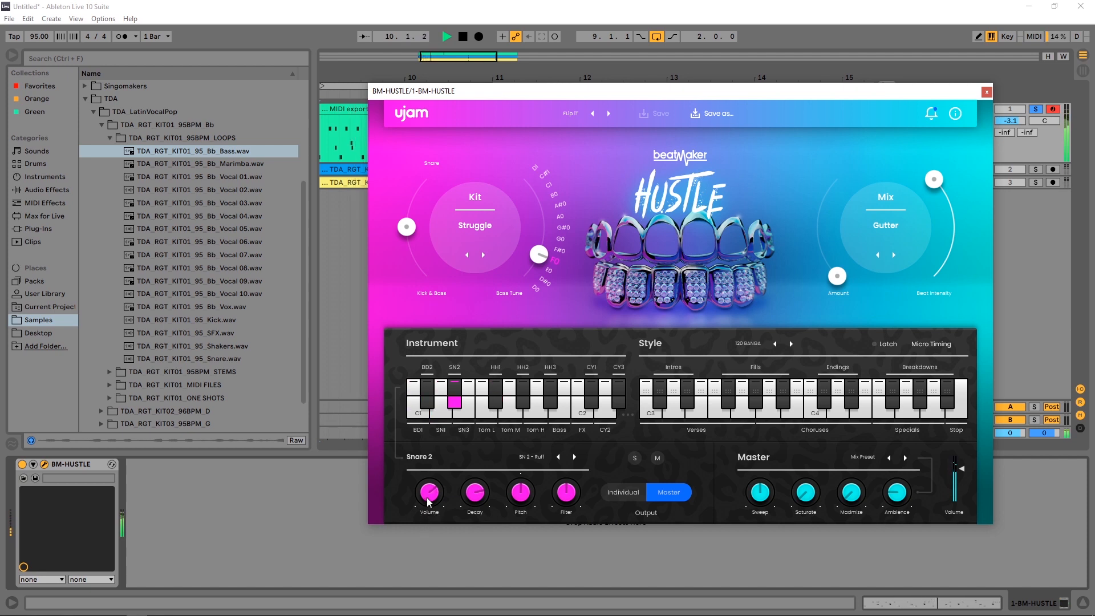
key("space")
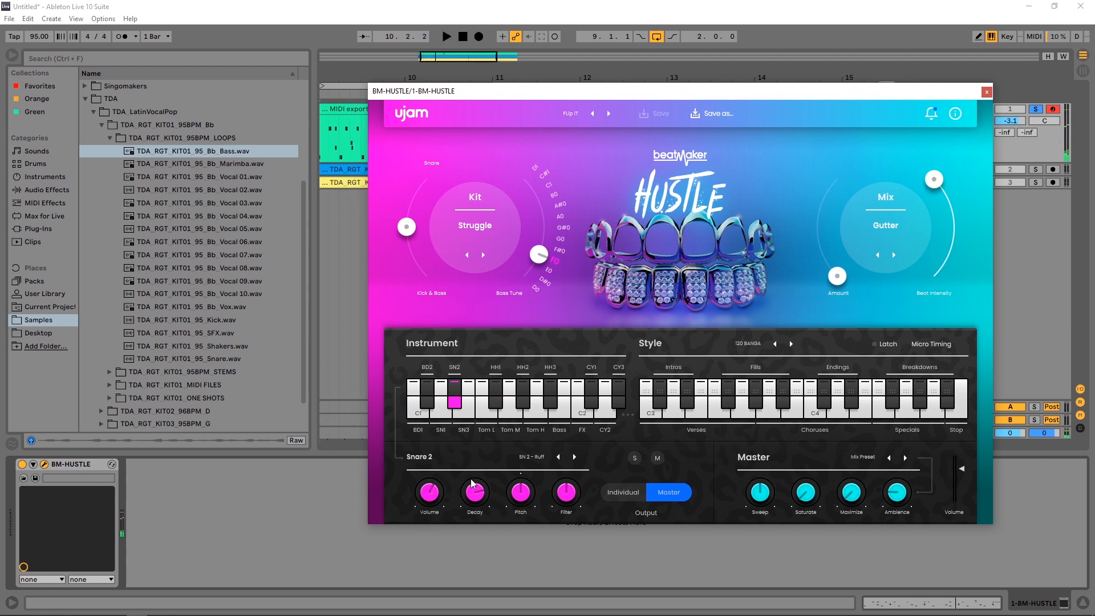
key("space")
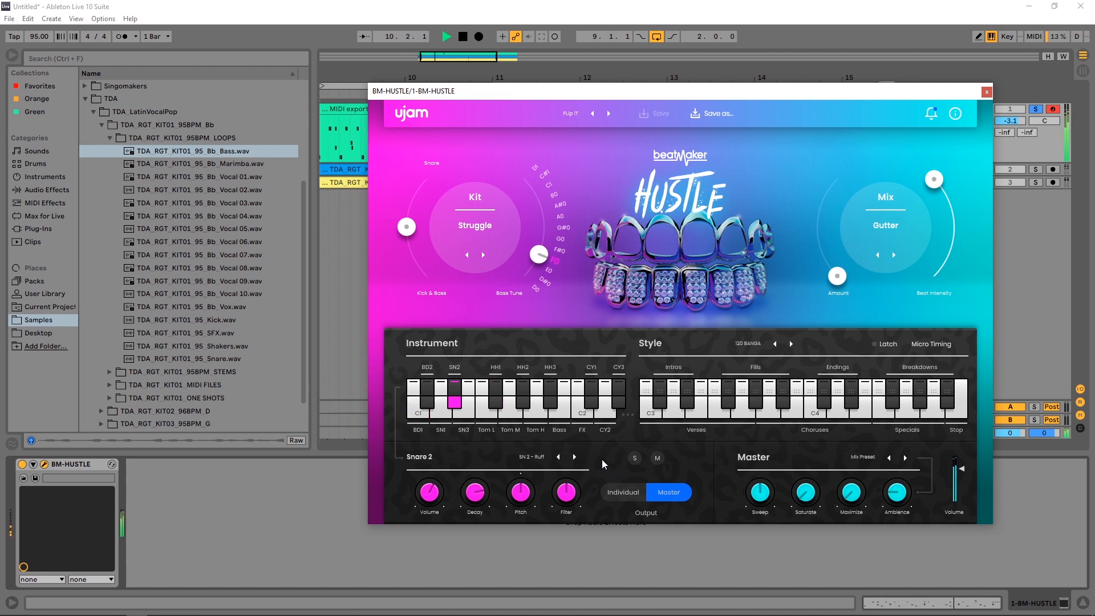
key("space")
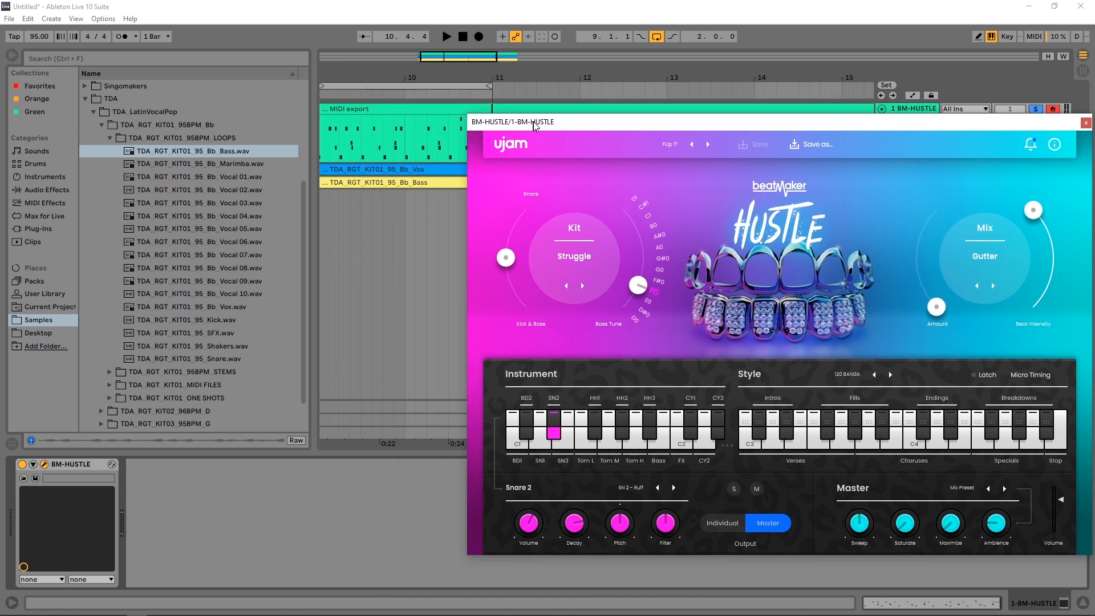
- Move the plugin window clear of the tracks and duplicate the two-bar drum clip twice, filling up to 15.1.1
left_click_drag(440, 90, 539, 123)
left_click_drag(495, 78, 495, 40)
left_click_drag(502, 124, 444, 211)
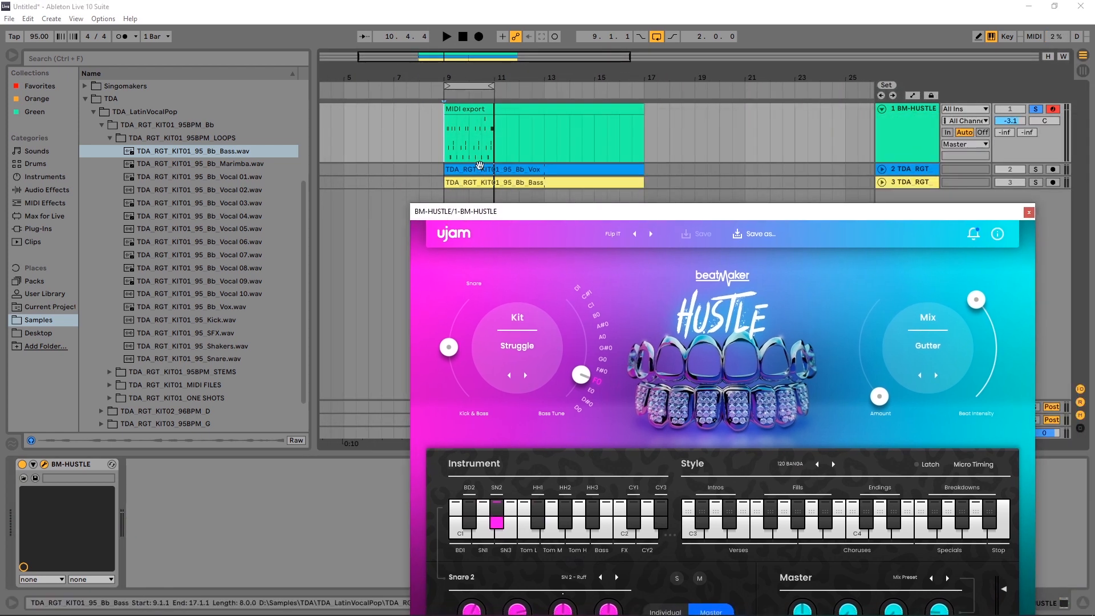
left_click(493, 153)
key("ctrl+d")
key("ctrl+d")
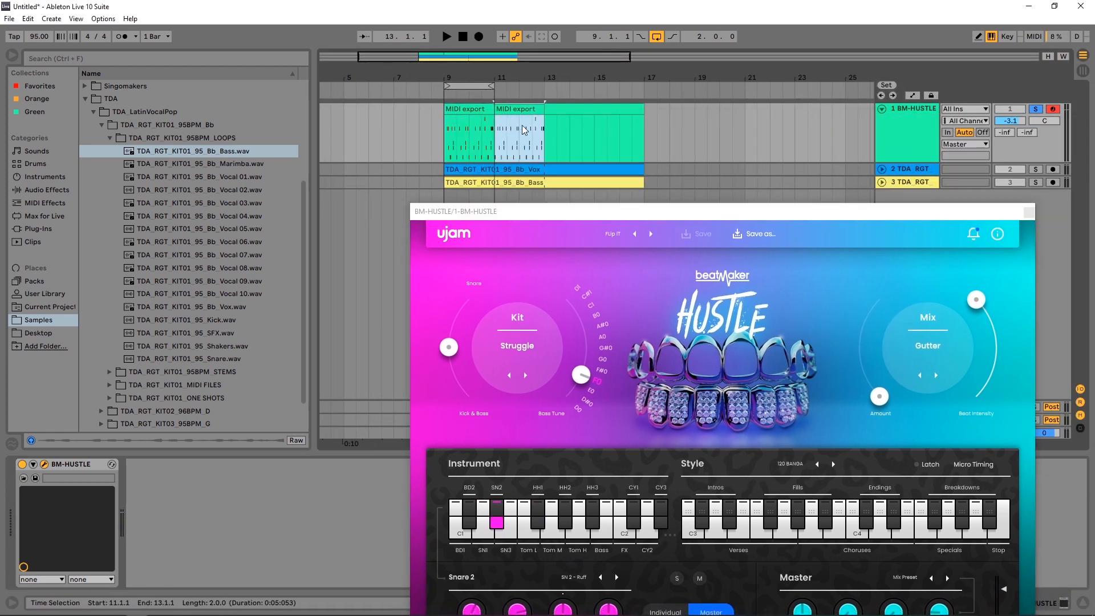
- Audition the 120 BANGA style's first fill and export it as MIDI onto the BM-HUSTLE track at 16.1.1
left_click(771, 525)
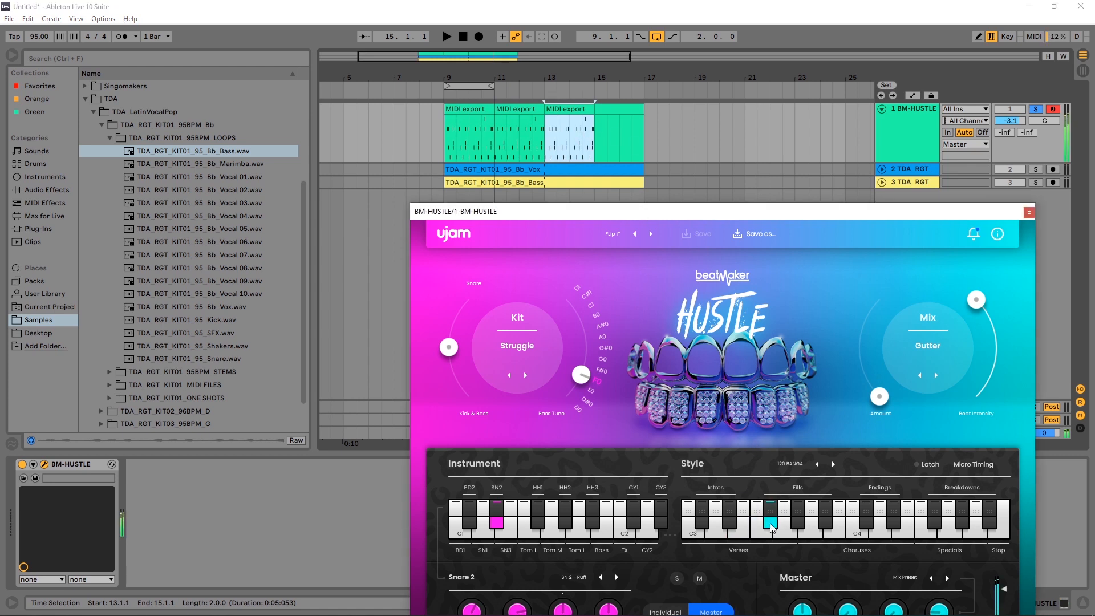
left_click(769, 513)
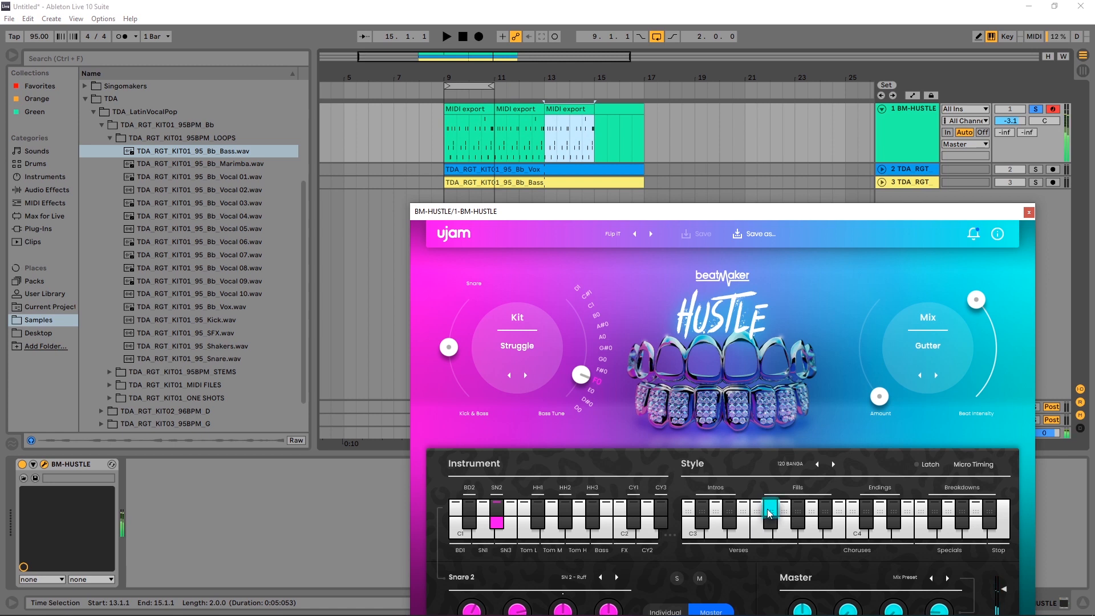
left_click(614, 127)
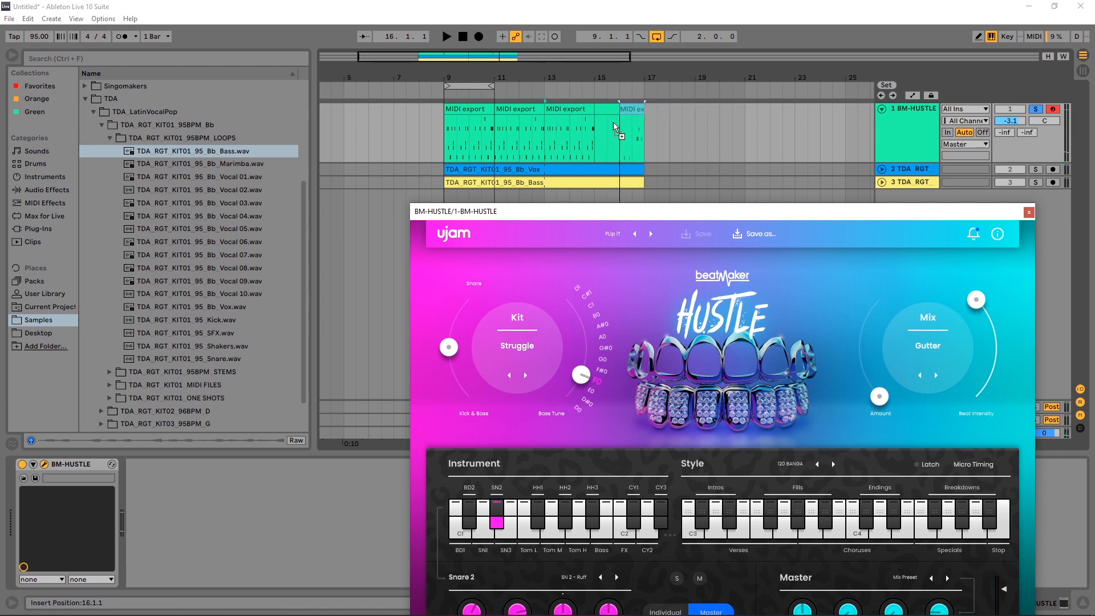
left_click_drag(619, 126, 595, 127)
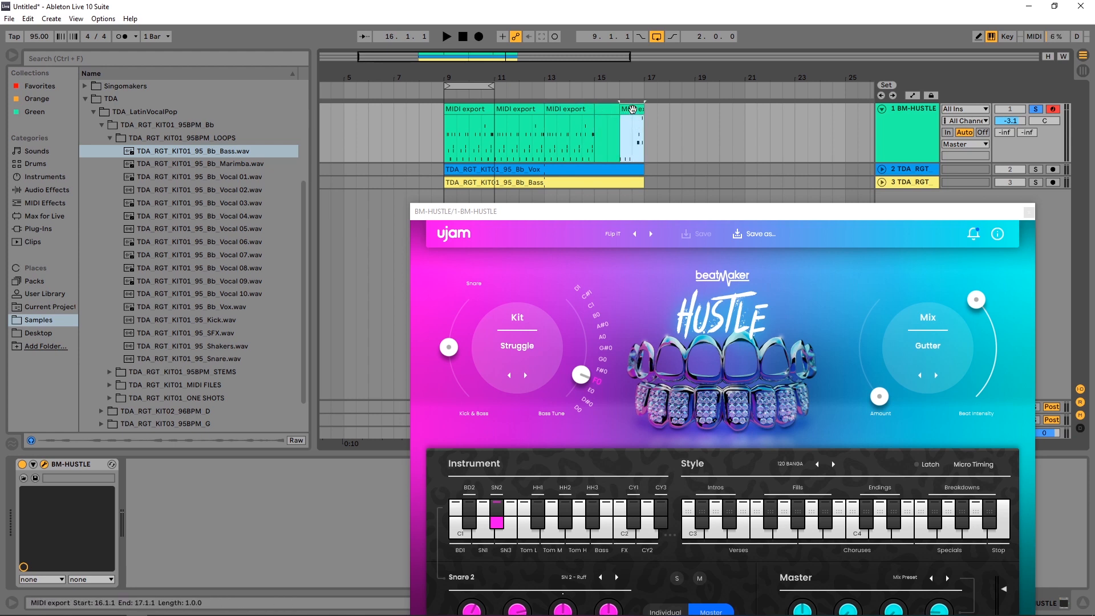
- Place the fill clip at 12.1.1, duplicate bars 9 to 12 onto 13.1.1, and play briefly
left_click(531, 114)
left_click_drag(530, 110, 447, 118)
key("ctrl+d")
key("space")
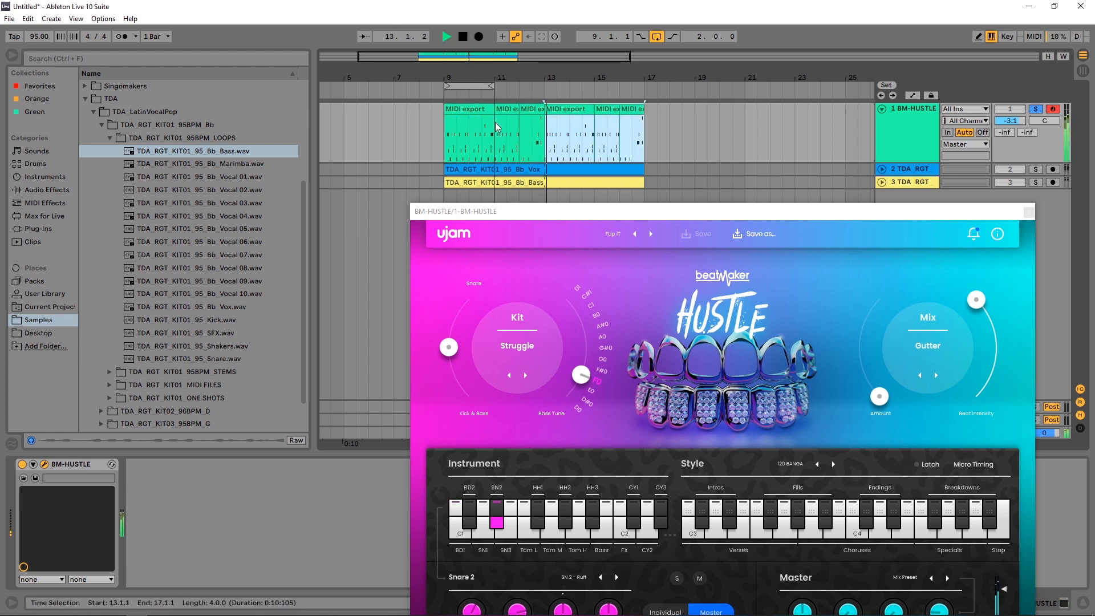
key("space")
- Extend the arrangement loop to eight bars starting at bar 9 and play the arrangement
left_click_drag(491, 86, 644, 86)
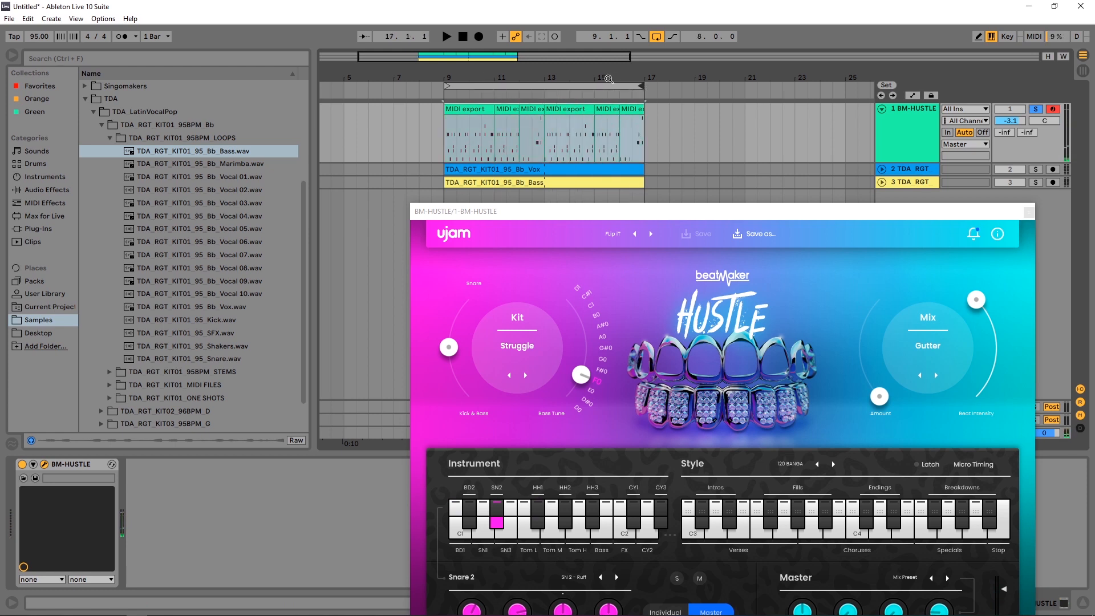
key("space")
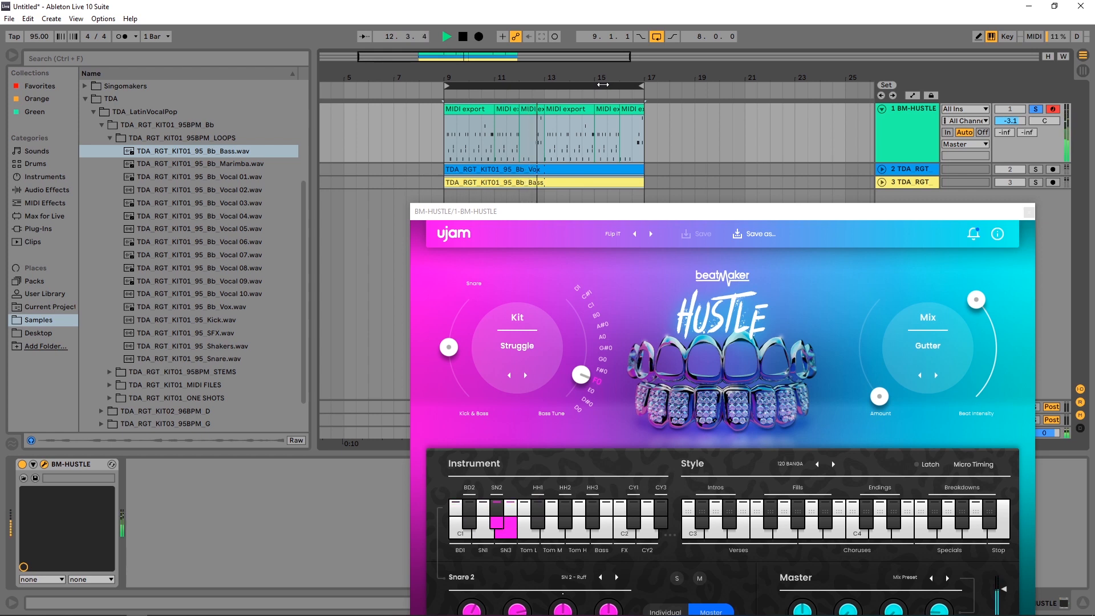
key("space")
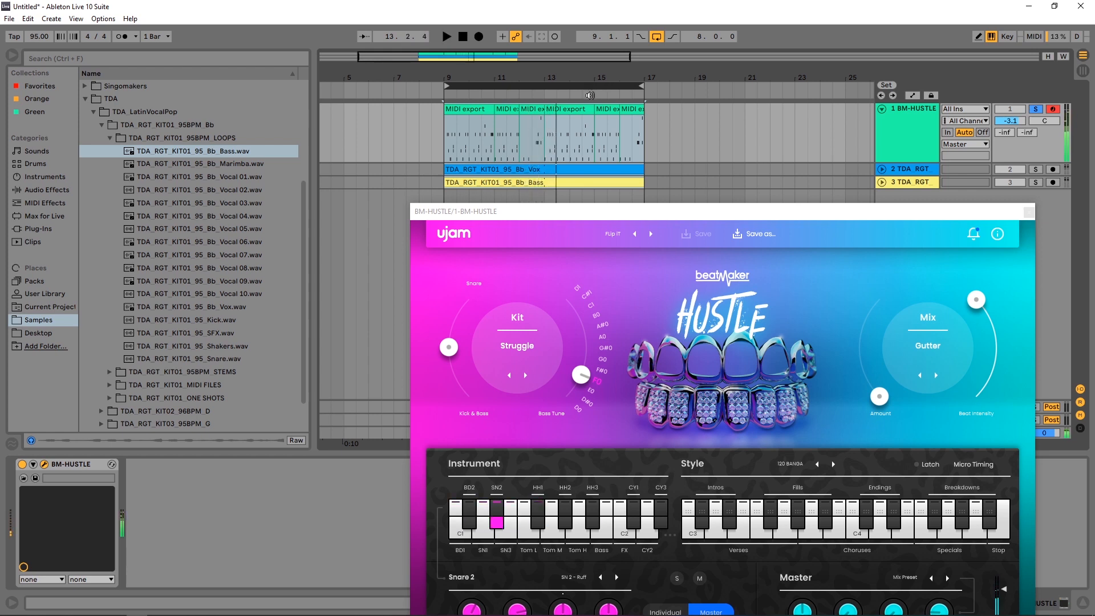
- Export the 120 BANGA style's second fill as MIDI onto the BM-HUSTLE track at 16.1.1 and play from there
left_click(799, 516)
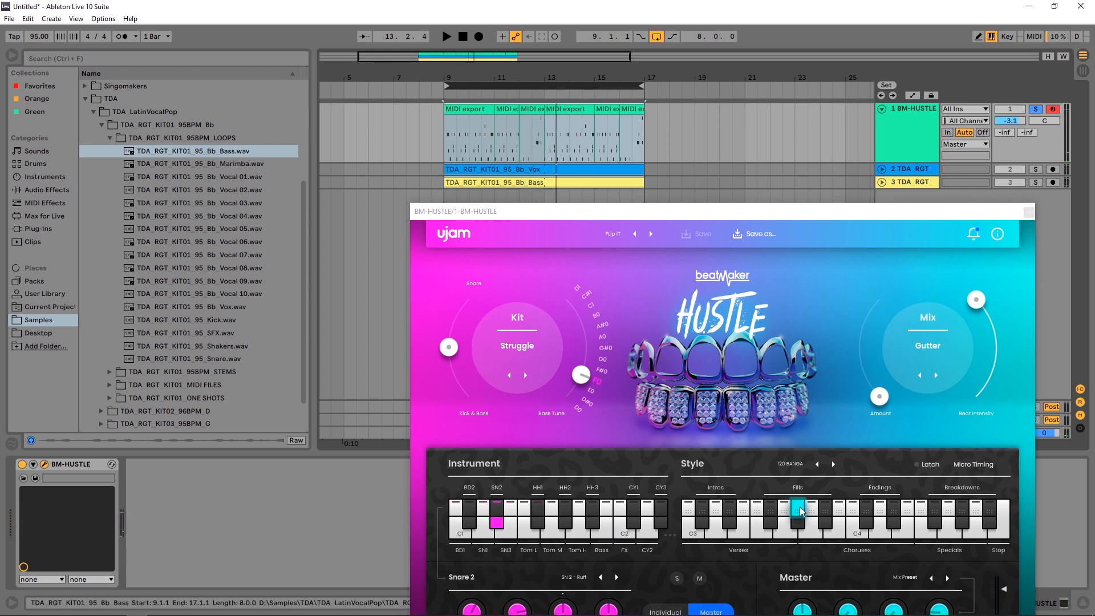
left_click_drag(798, 509, 629, 131)
left_click(624, 149)
key("space")
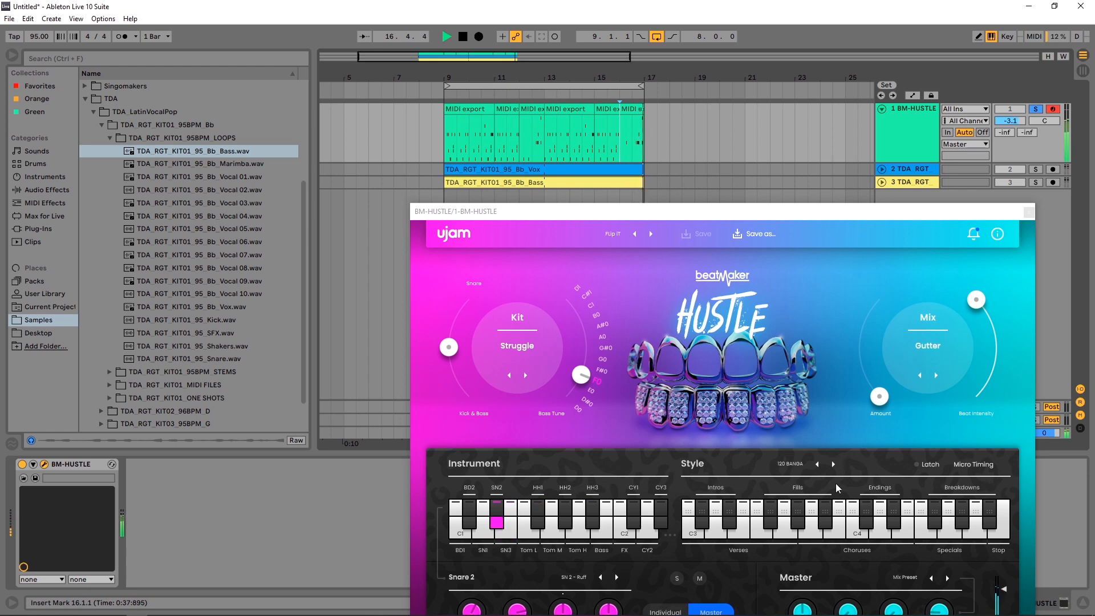
- Open the fill clip at bar 16 for editing, add C1 notes at 1.1.1 and 1.1.3, and play briefly
left_click(827, 509)
key("space")
double_click(633, 109)
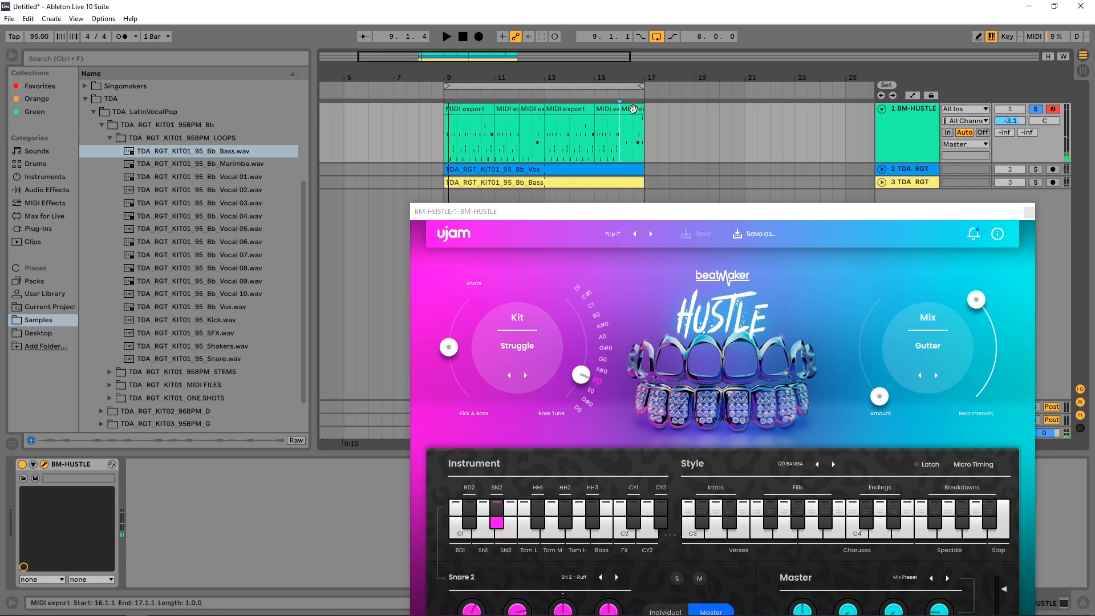
scroll(261, 461, "up", 5)
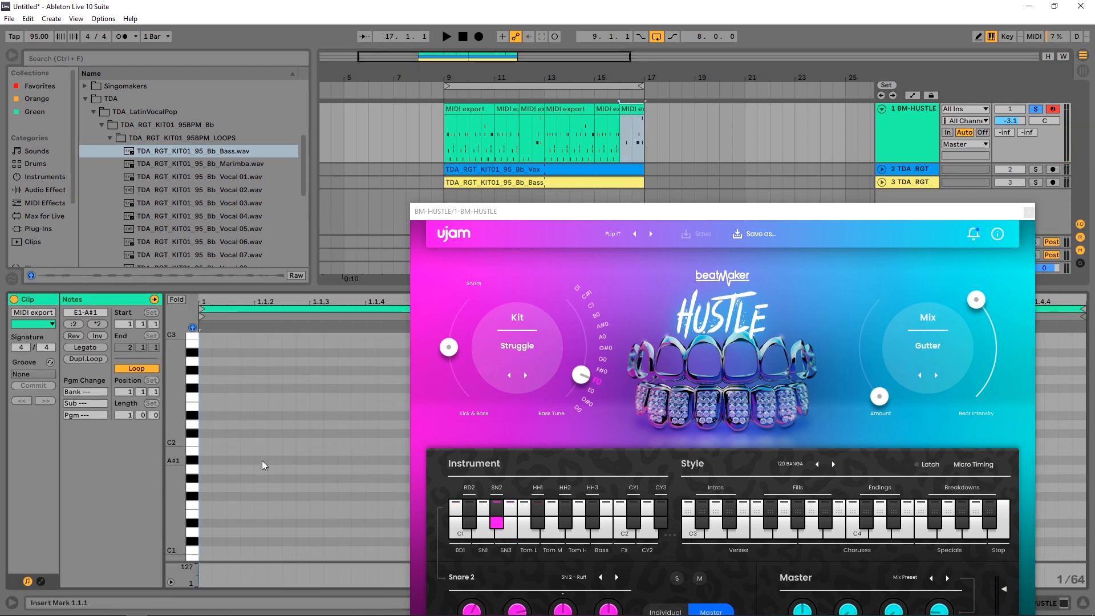
scroll(241, 453, "down", 3)
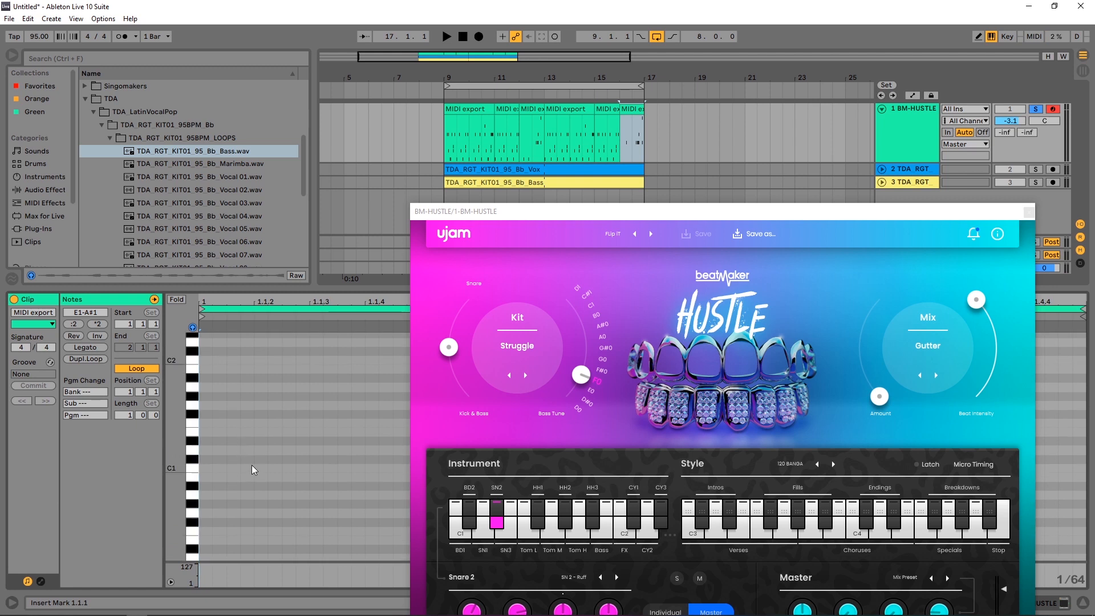
left_click(206, 468)
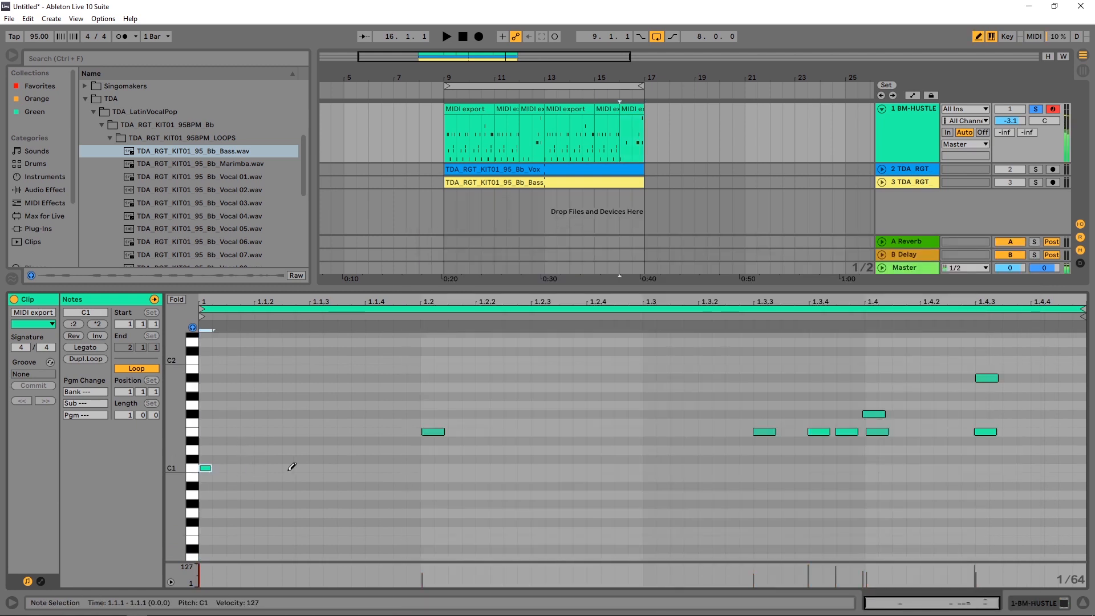
left_click(317, 468)
key("space")
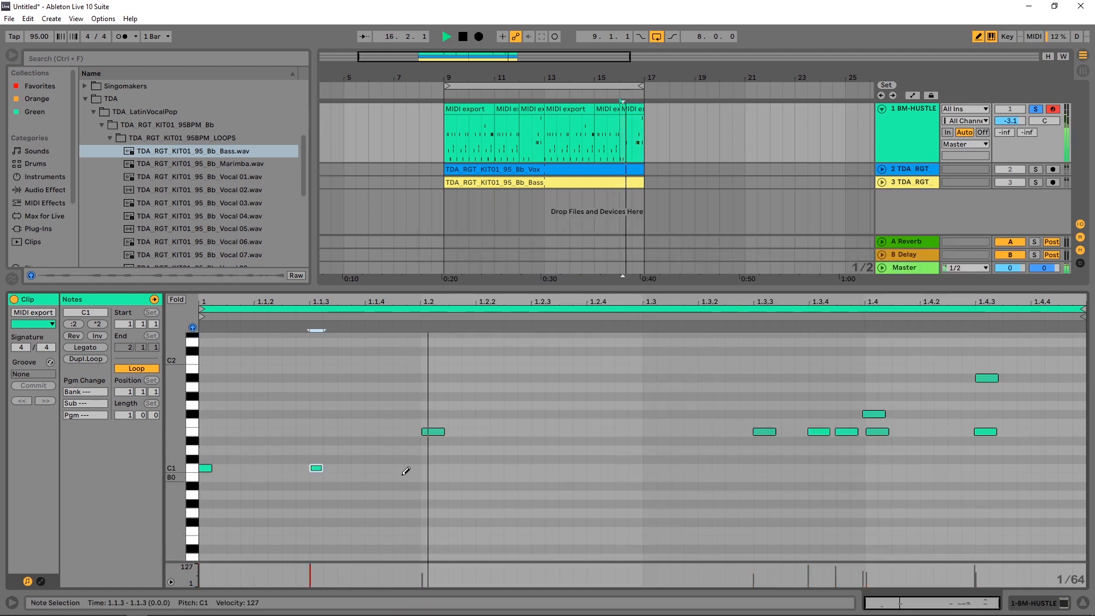
key("space")
- Add two more C1 notes to the fill clip at 1.2.3 and 1.3.1 and play the result
left_click(538, 469)
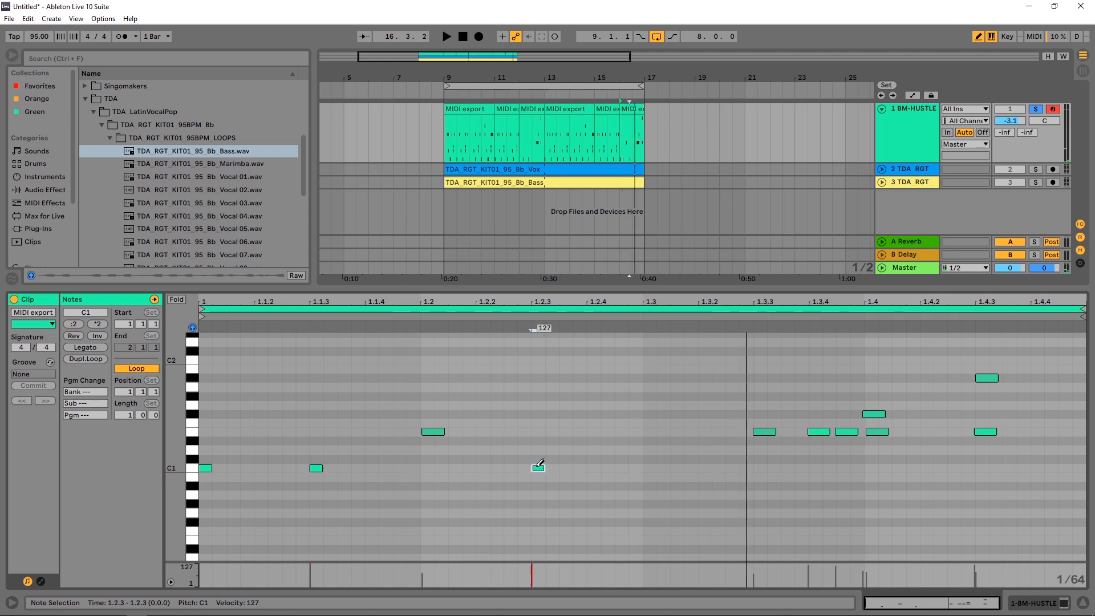
left_click(649, 469)
key("space")
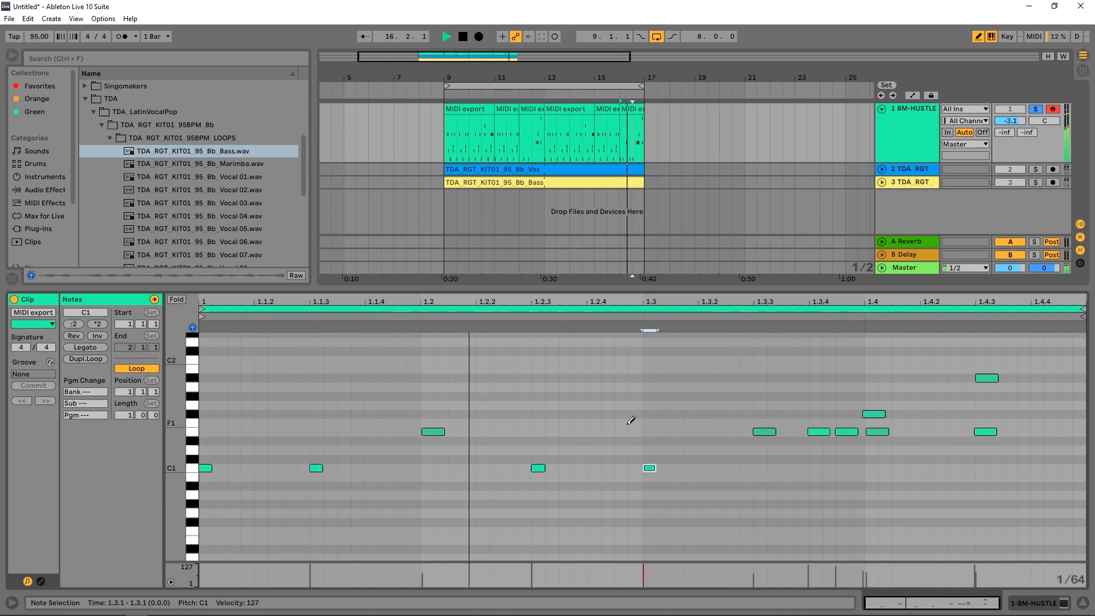
key("space")
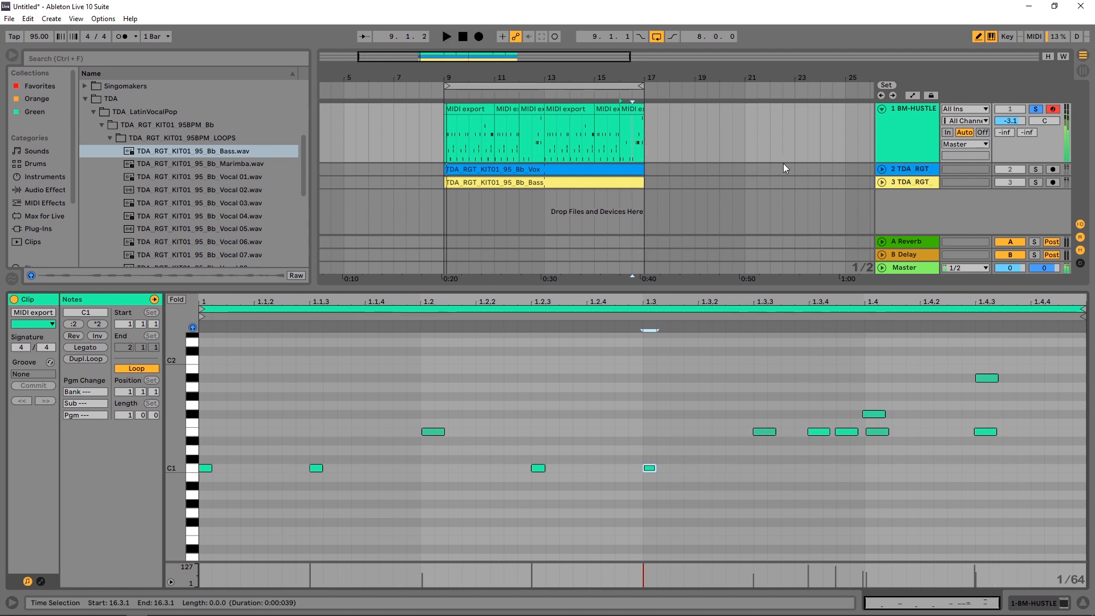
- Unsolo the BM-HUSTLE track, play the arrangement from bar 9, and set the track's volume to -2.0 dB
left_click(1036, 109)
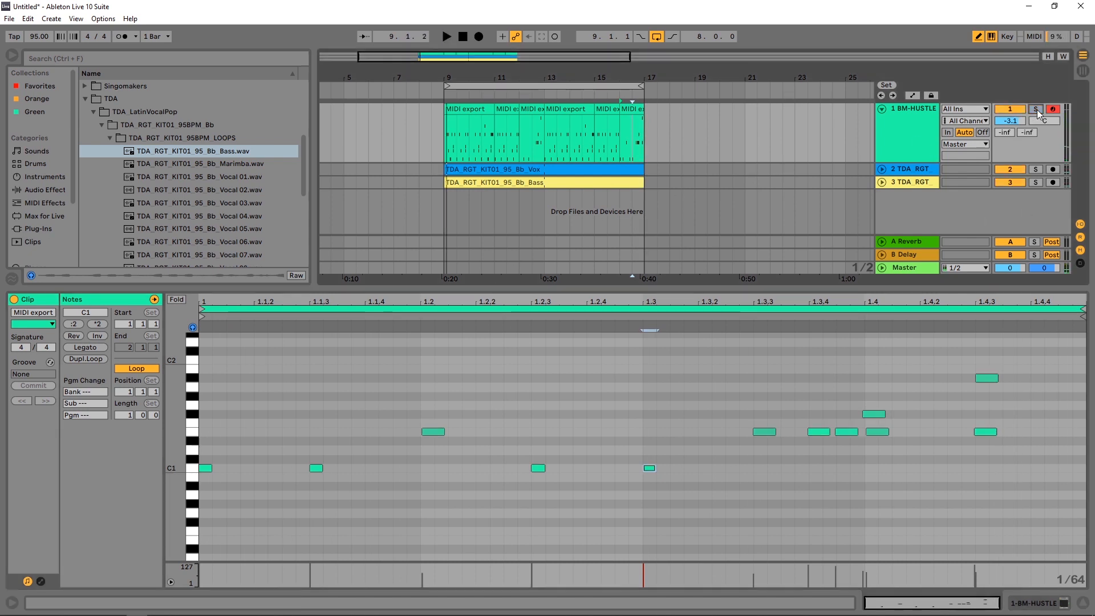
key("space")
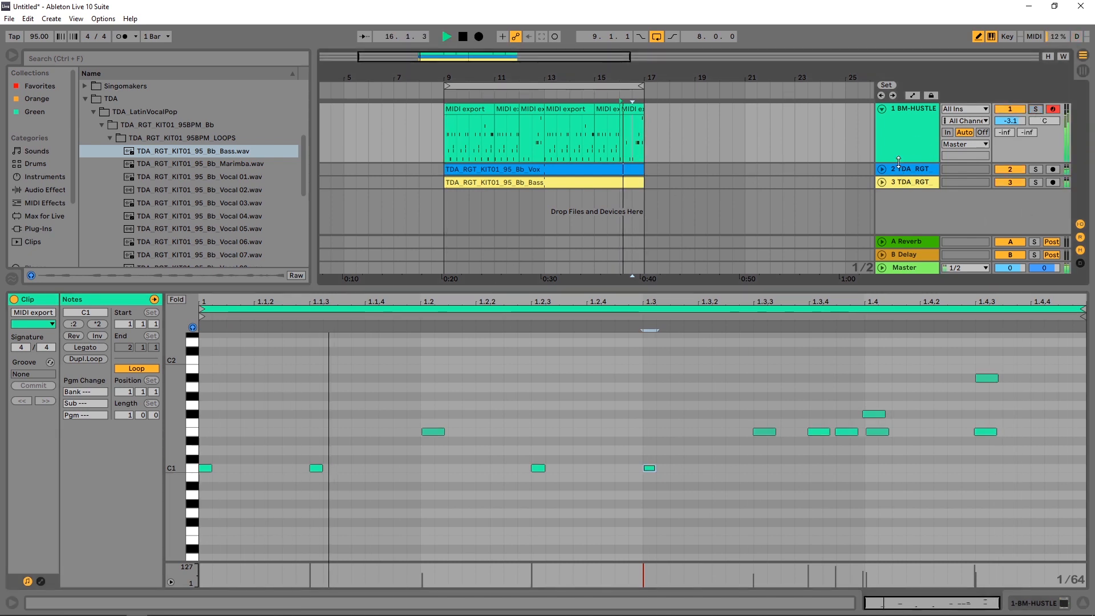
key("space")
left_click(462, 37)
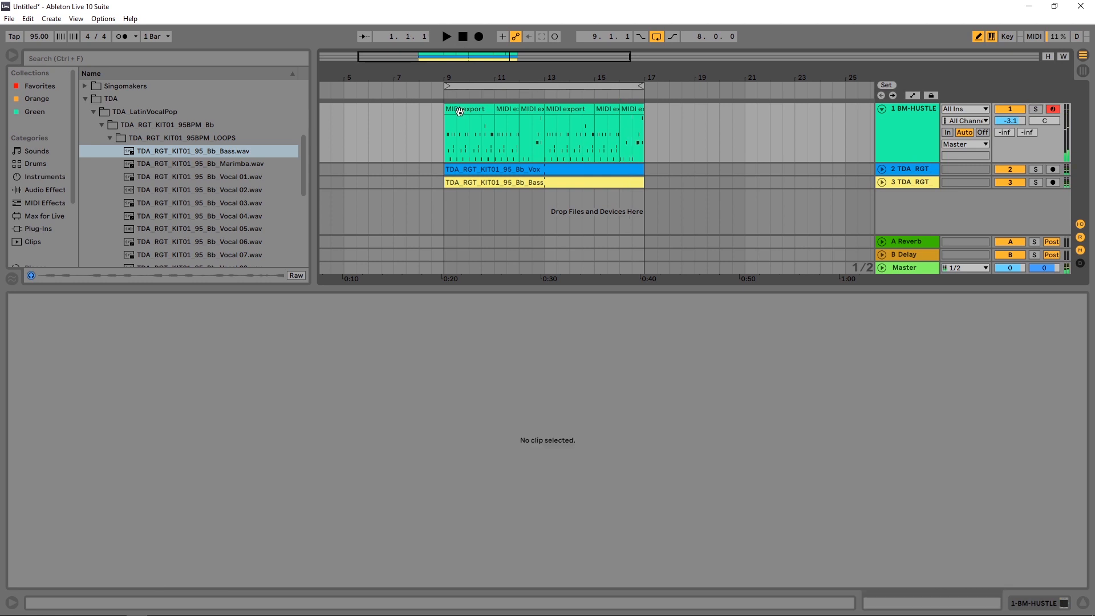
left_click(444, 150)
key("space")
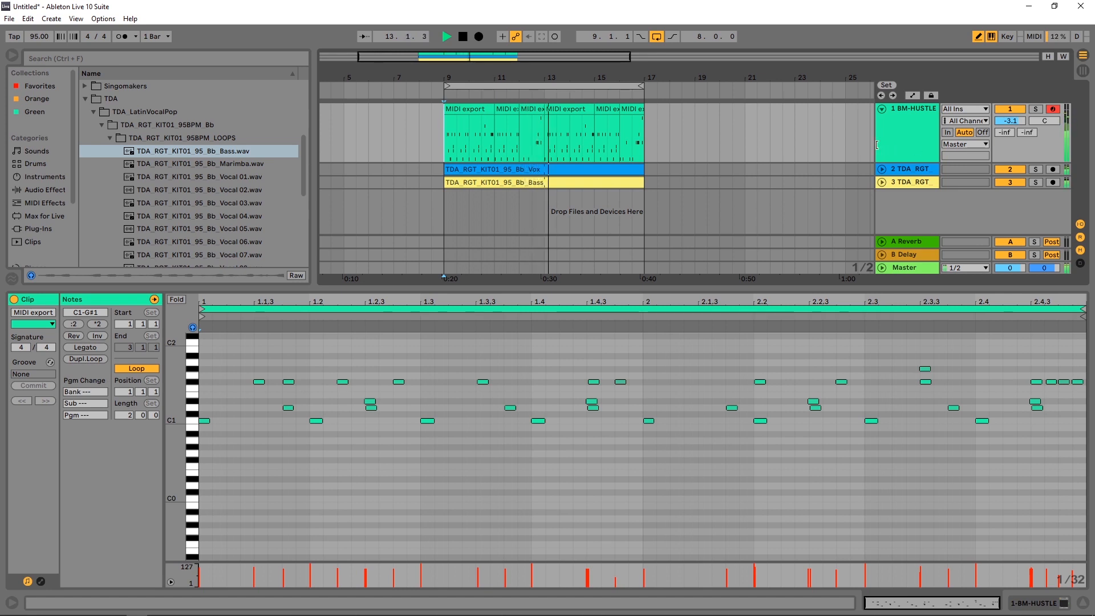
left_click_drag(1010, 121, 1011, 117)
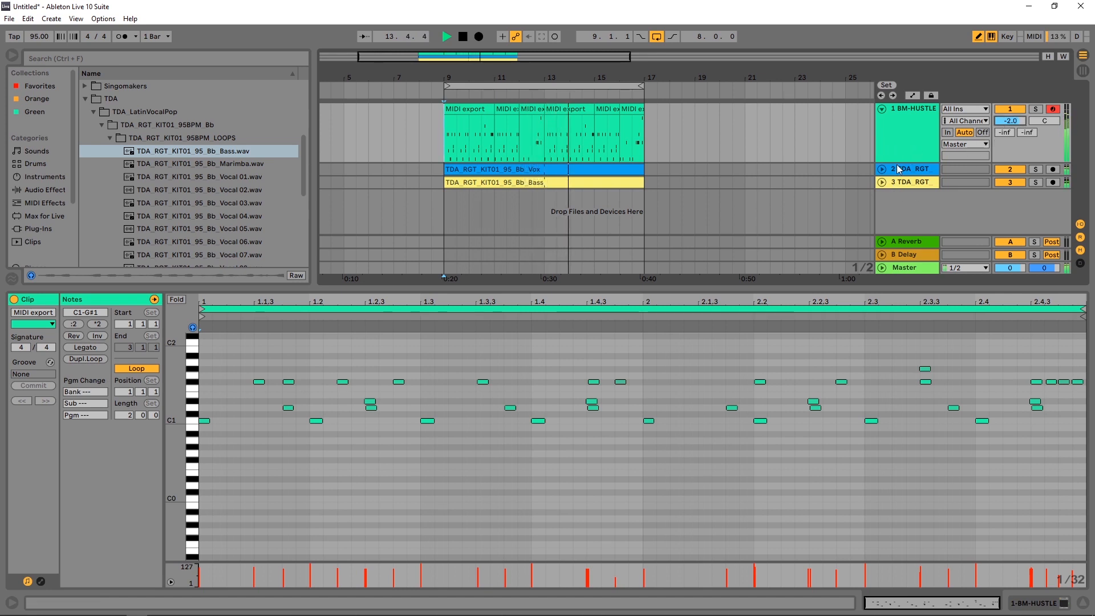
- Reopen the BM-HUSTLE instrument and switch its kit to Trill, auditioning the Chopper and Trill kits during playback
key("shift+Tab")
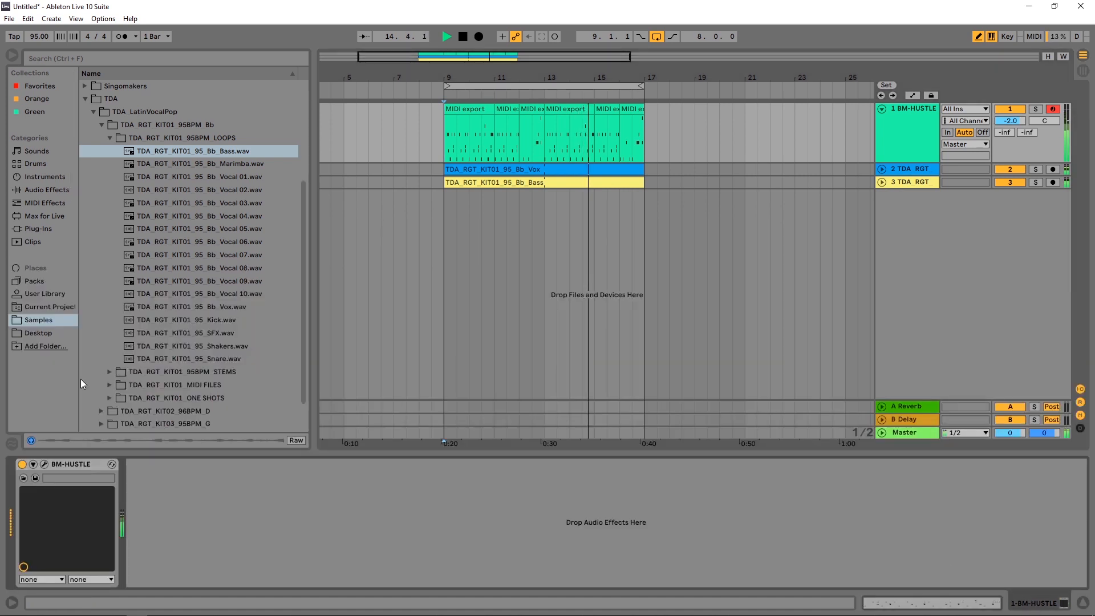
left_click(44, 465)
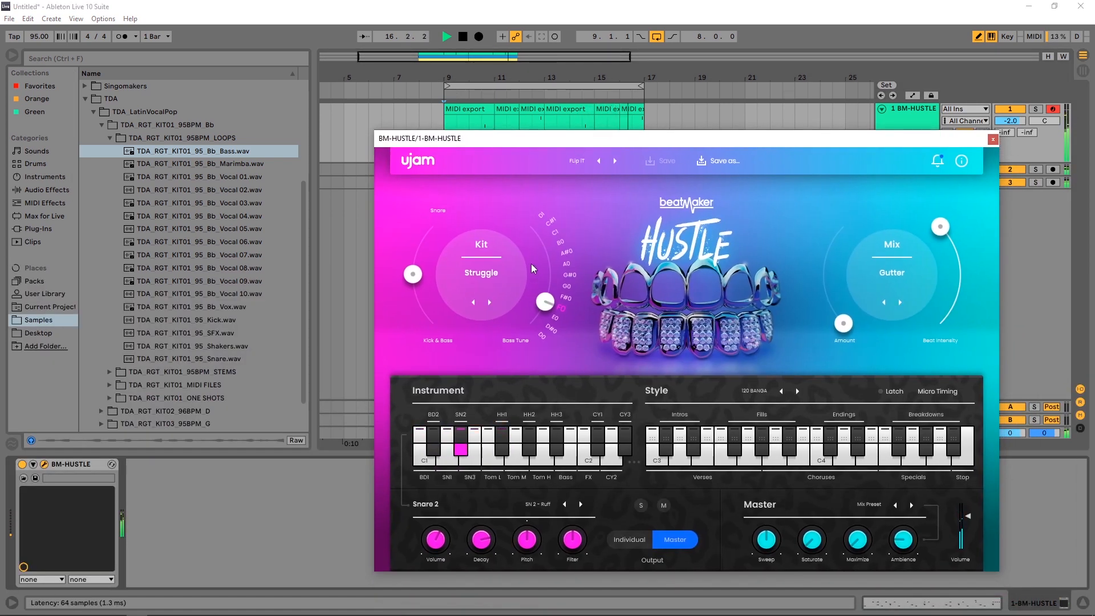
key("space")
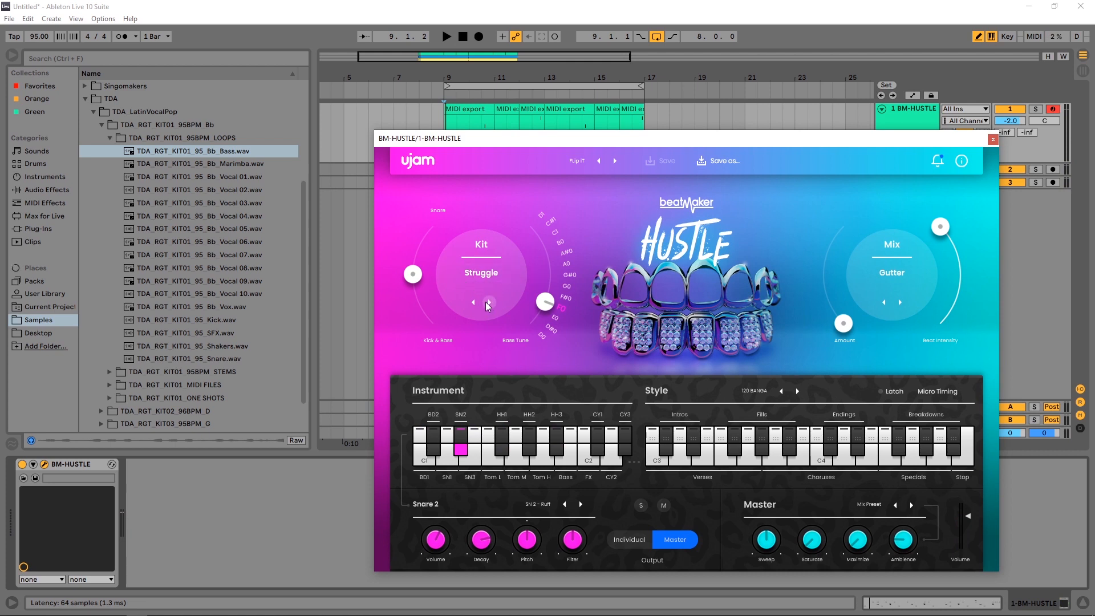
key("space")
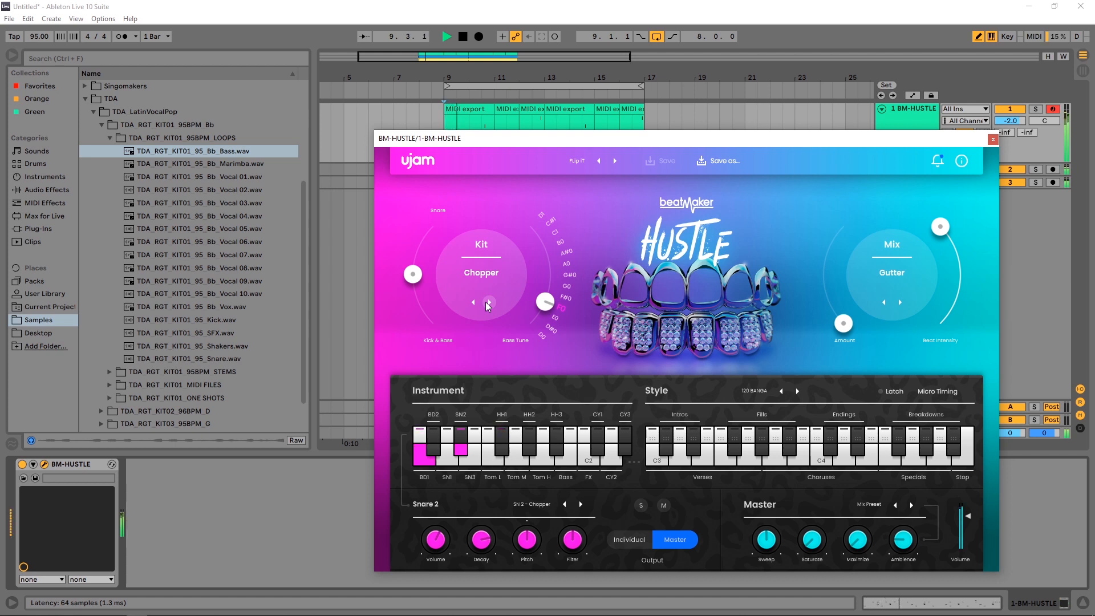
left_click(489, 303)
key("space")
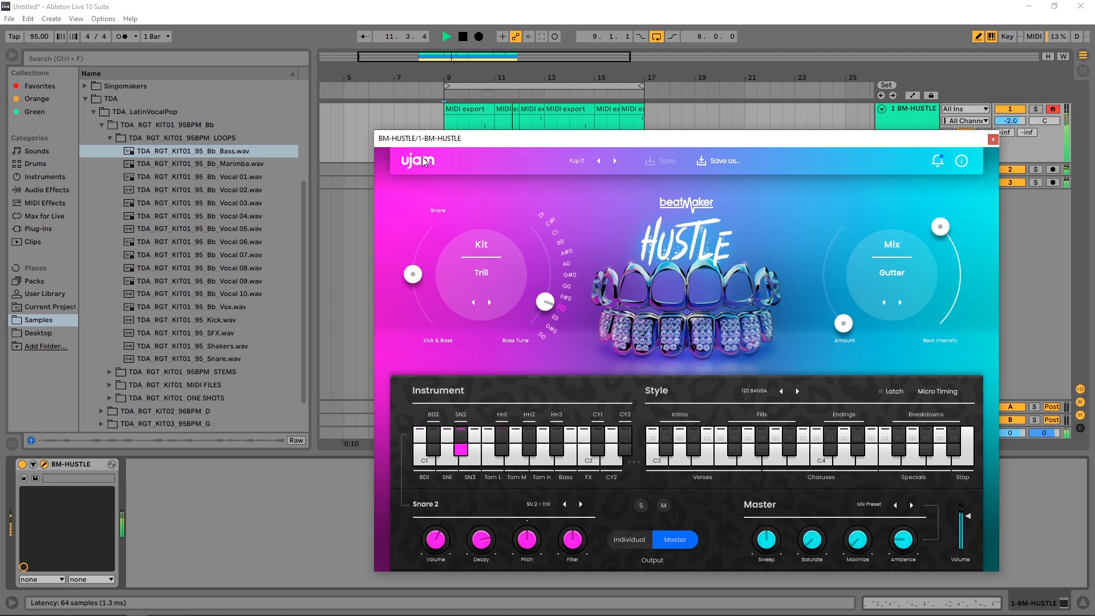
key("space")
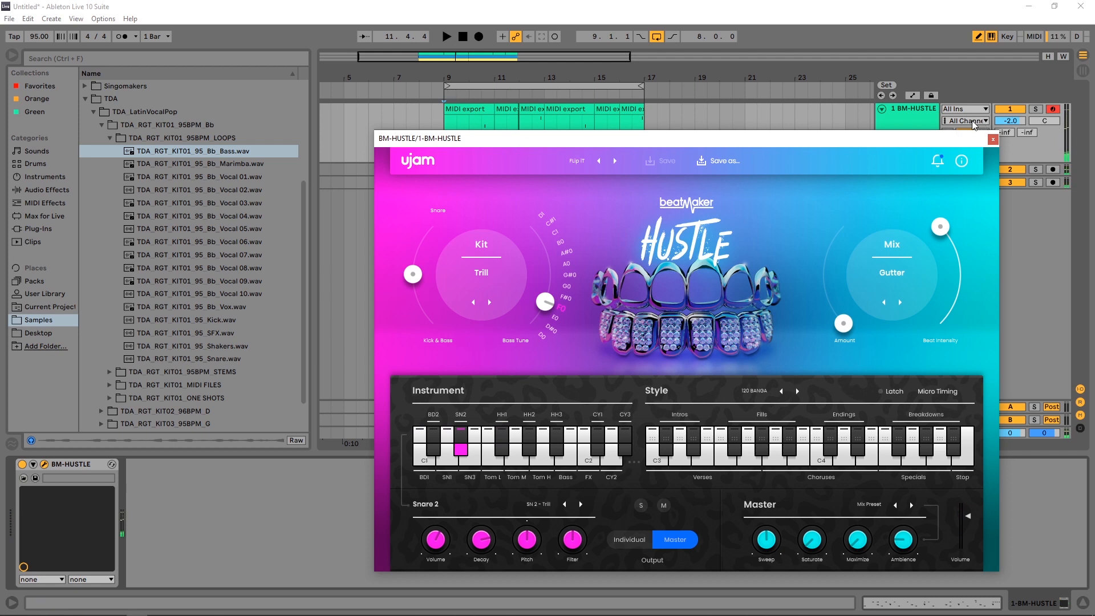
- Solo the BM-HUSTLE track and audition the beat with the Bass Tune lowered to D0
left_click(1032, 112)
left_click(1033, 111)
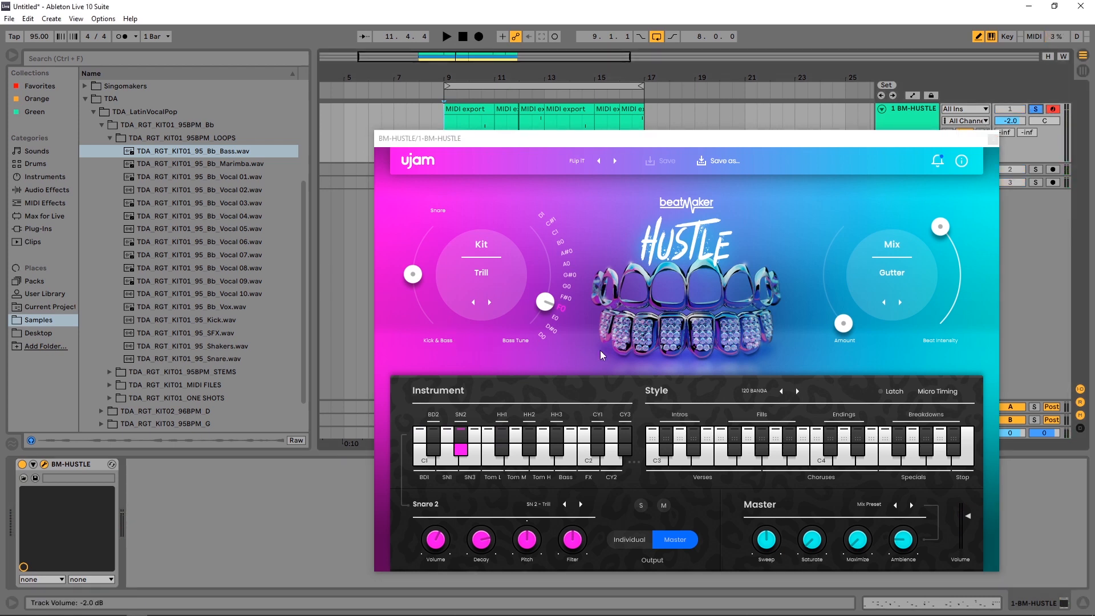
key("space")
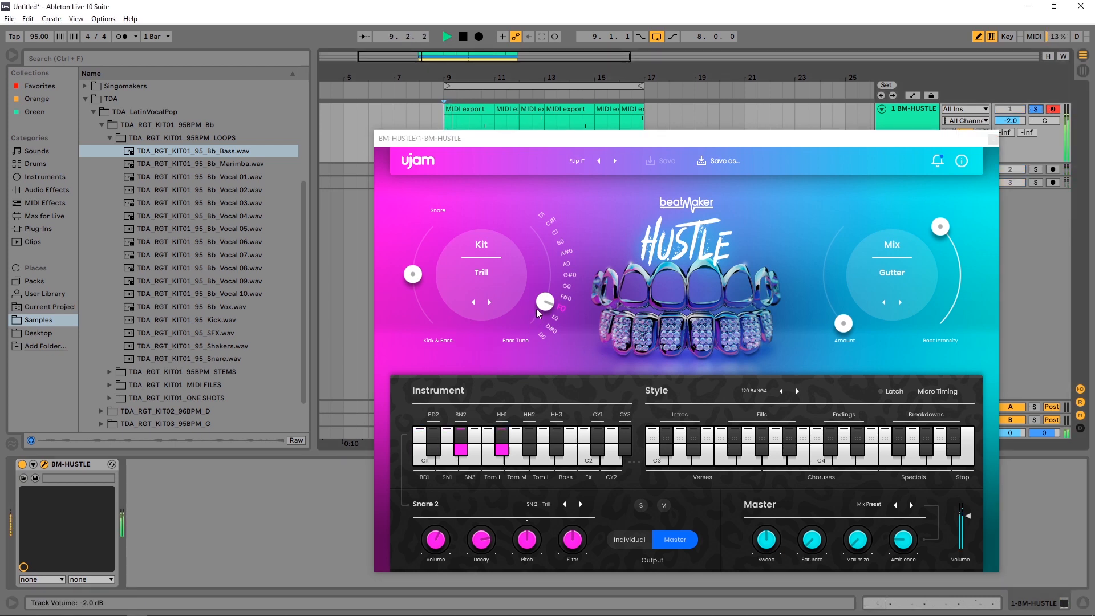
left_click_drag(542, 307, 542, 383)
key("space")
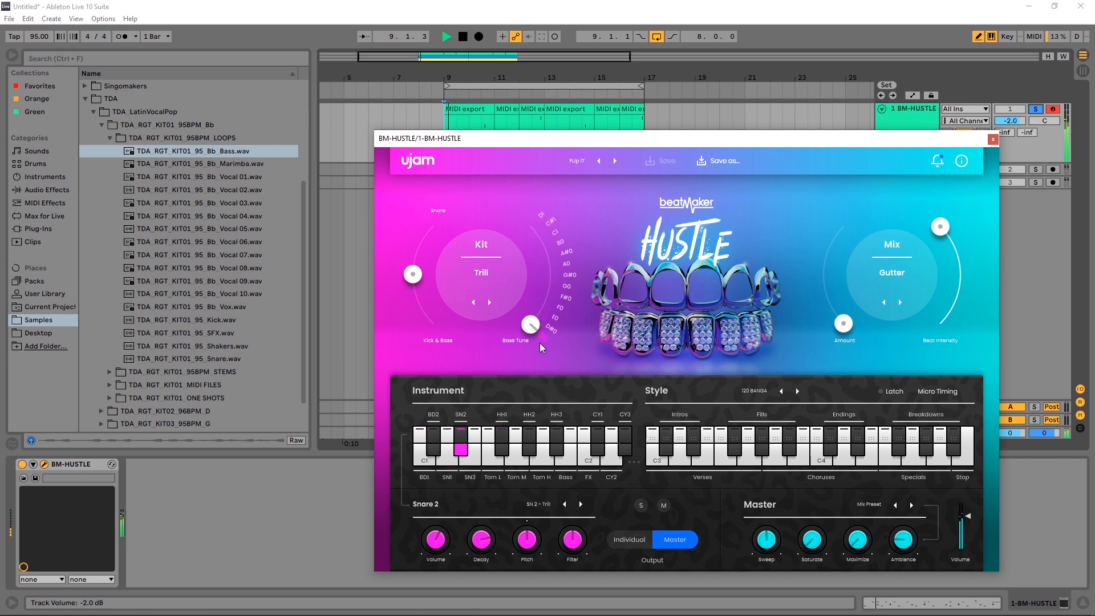
key("space")
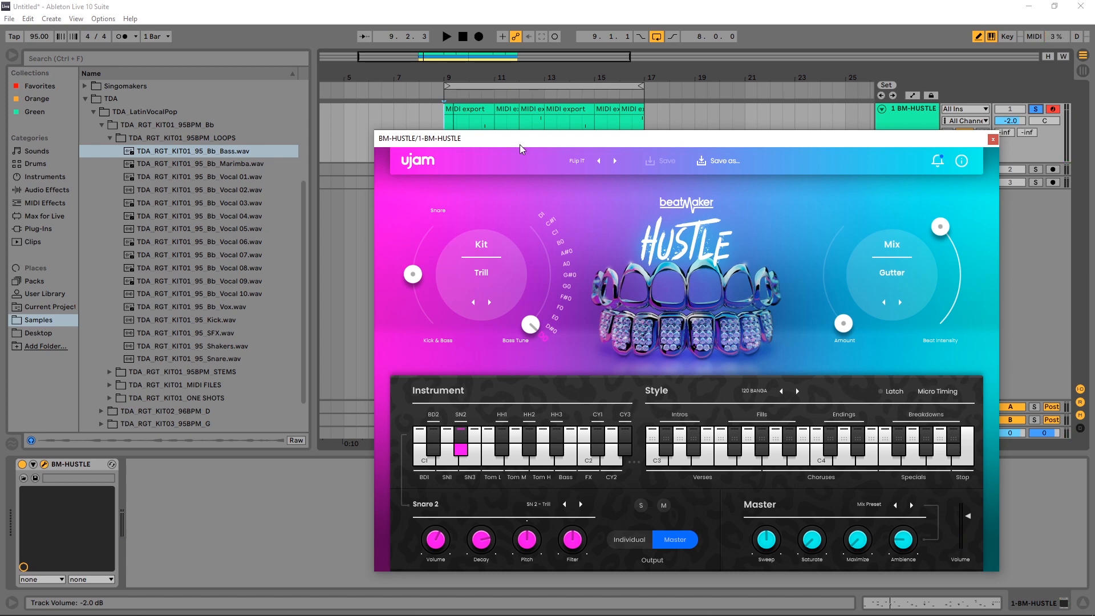
- Set the Bass Tune to A#0 and audition the soloed beat
left_click_drag(519, 146, 702, 125)
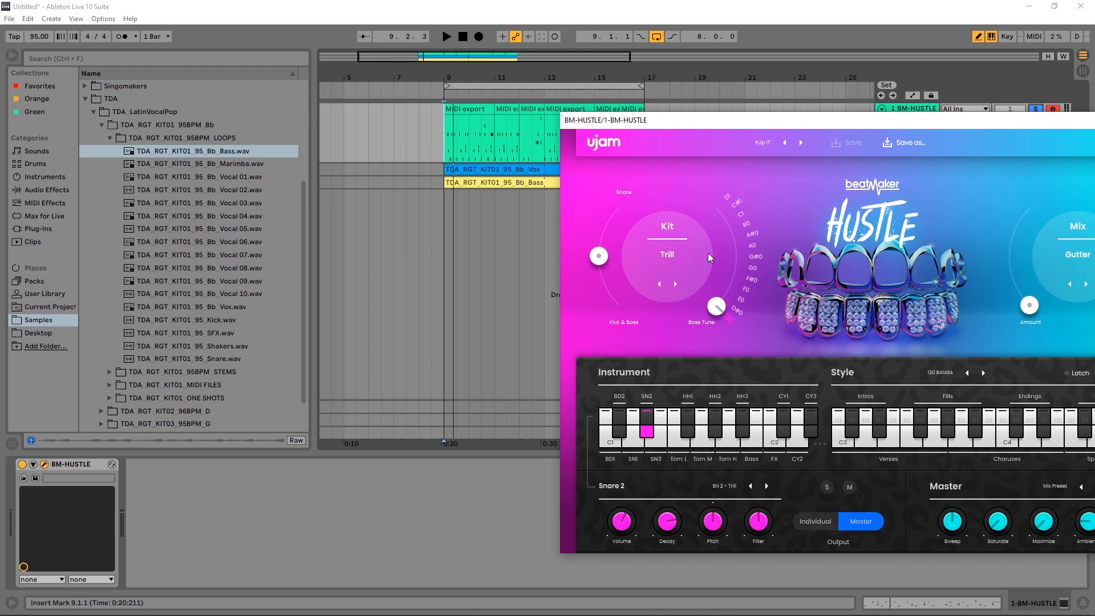
left_click_drag(721, 308, 734, 225)
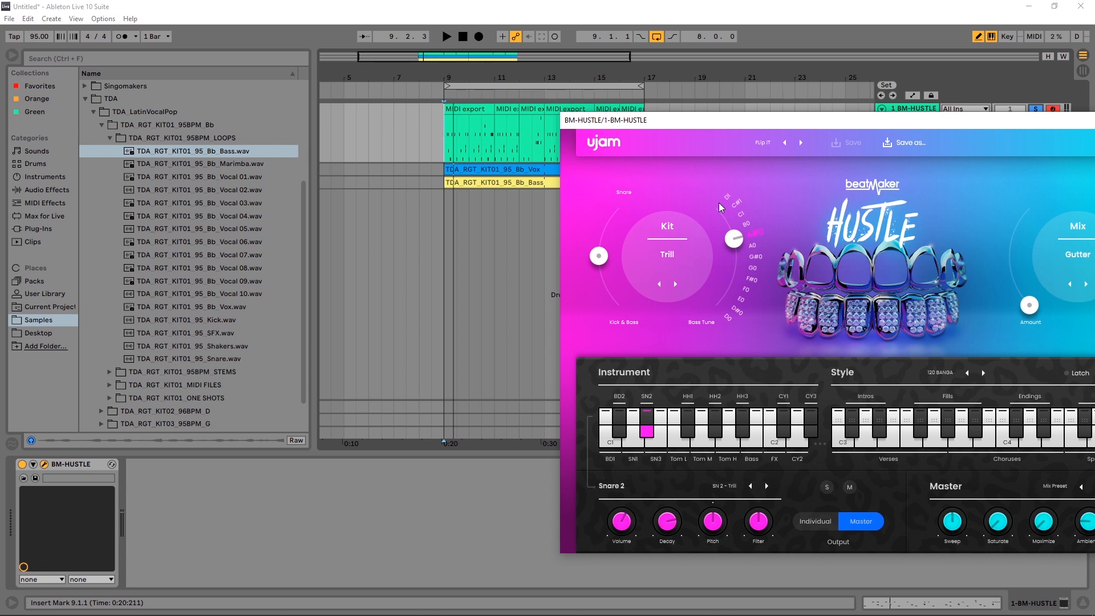
key("space")
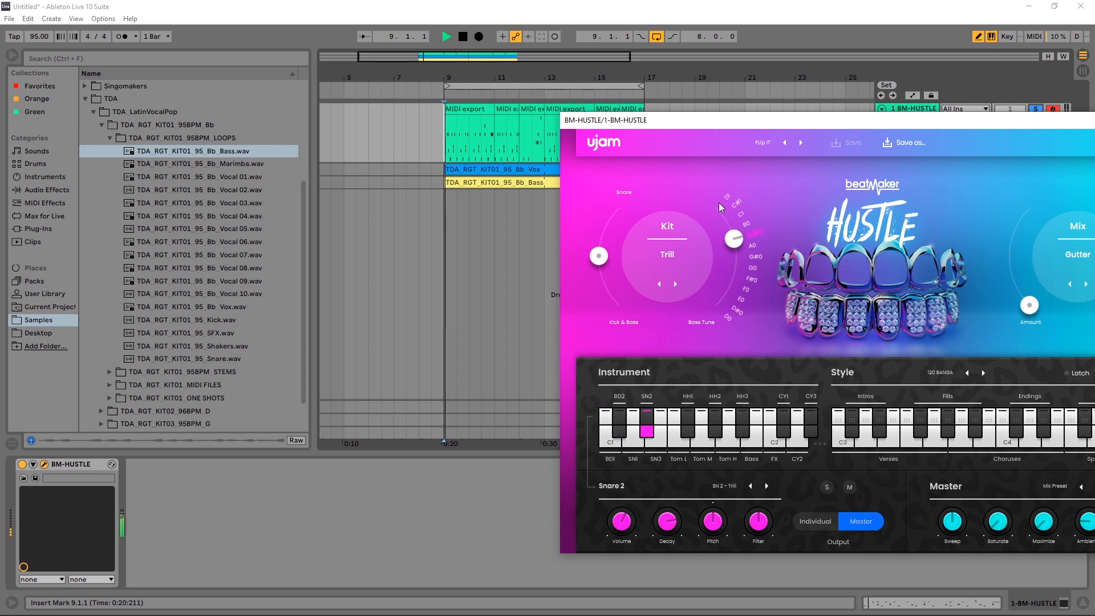
left_click_drag(705, 125, 431, 136)
key("space")
- Unsolo the BM-HUSTLE track and play the full arrangement from bar 9
left_click(1036, 109)
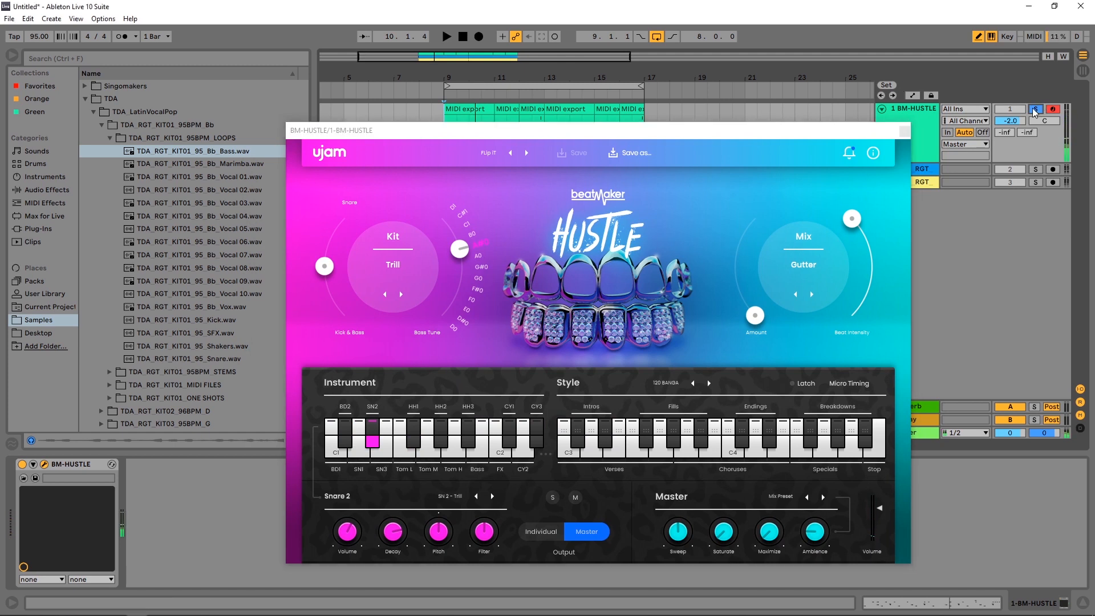
key("space")
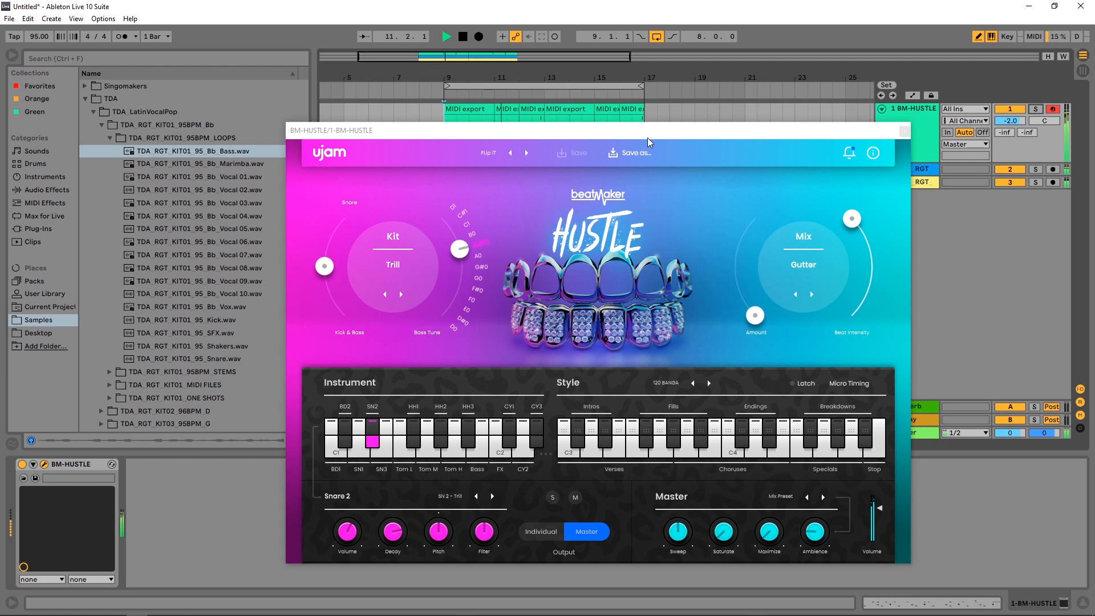
key("space")
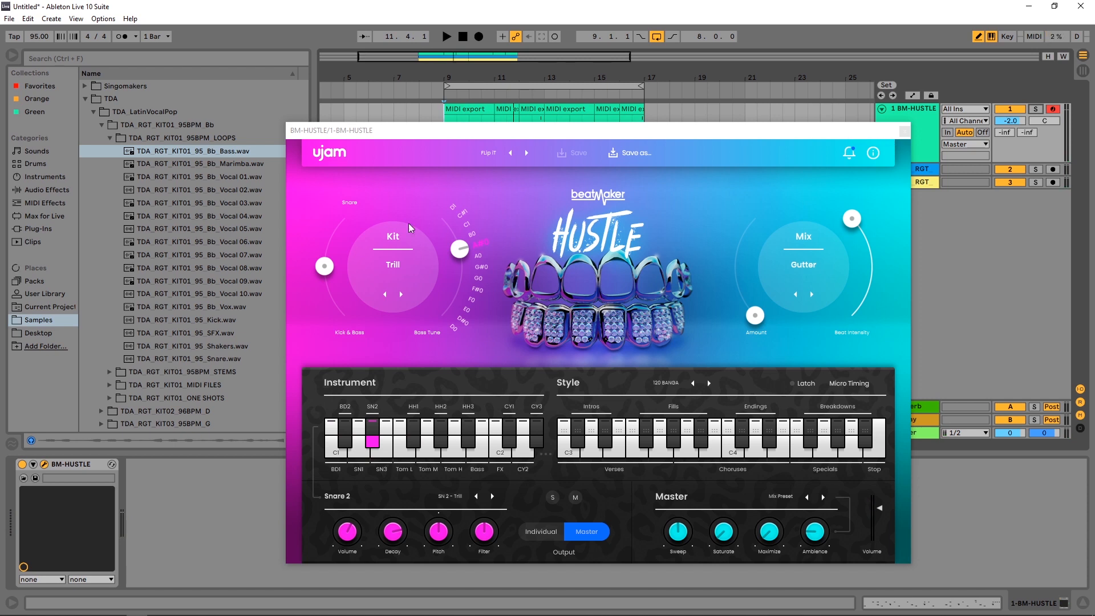
- Select Bass Drum 1 in the instrument and route its output to Individual
left_click(932, 184)
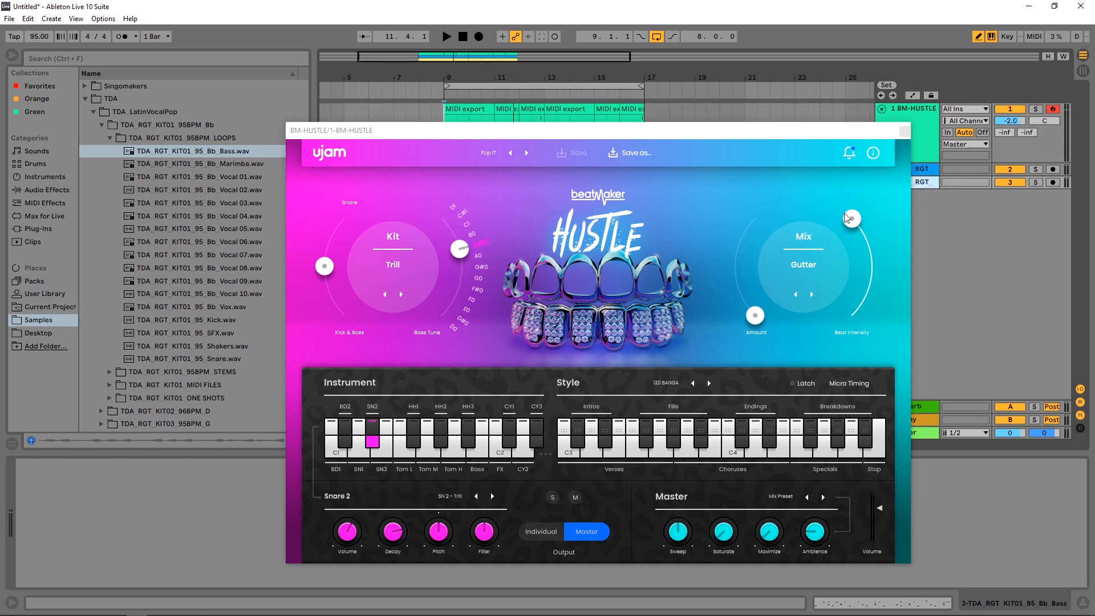
left_click(328, 451)
left_click(327, 452)
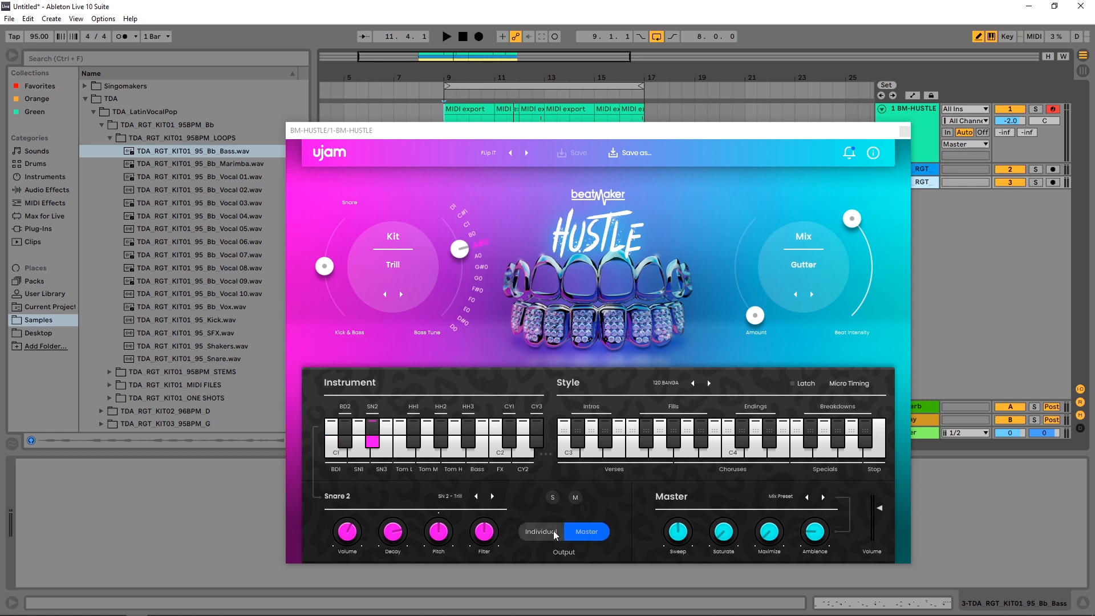
left_click(330, 452)
left_click(329, 455)
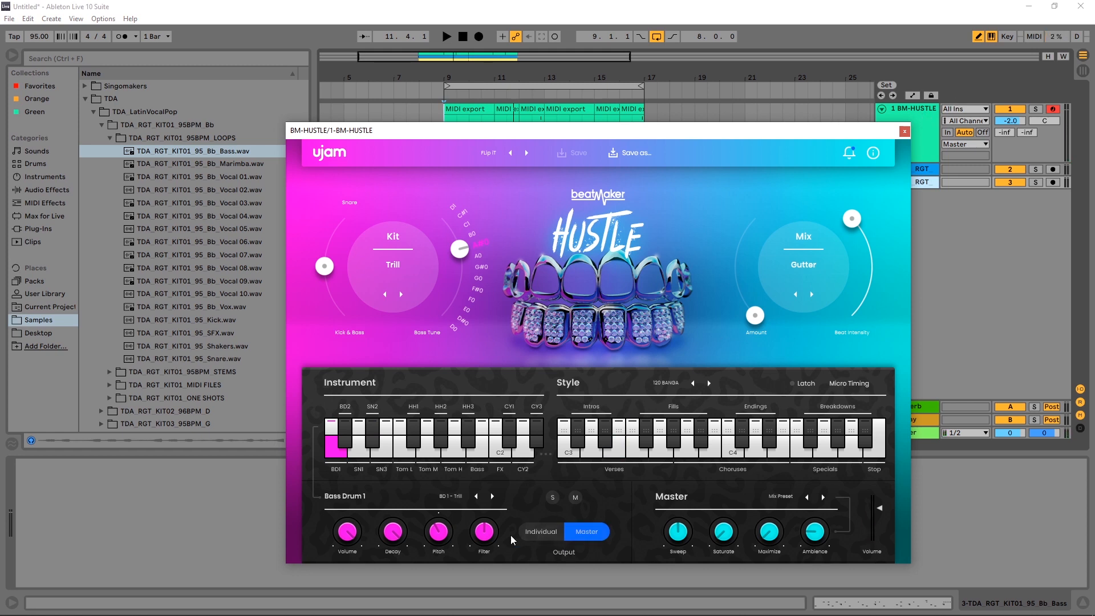
left_click(530, 531)
- Add an audio track below BM-HUSTLE that receives 1-BM-HUSTLE Out 02, with monitoring set to In
left_click(918, 138)
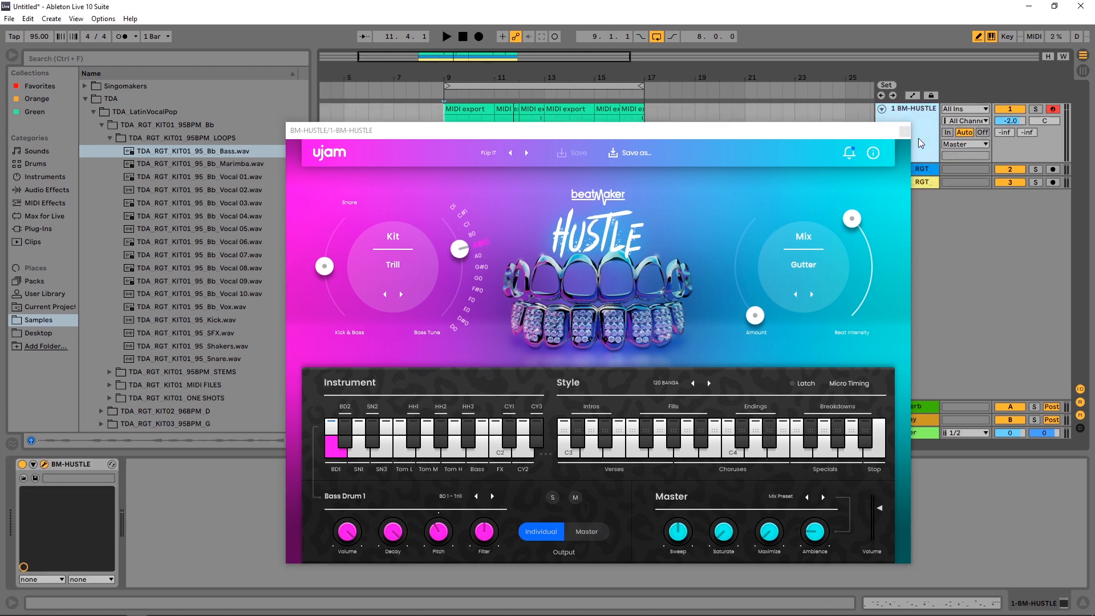
key("ctrl+t")
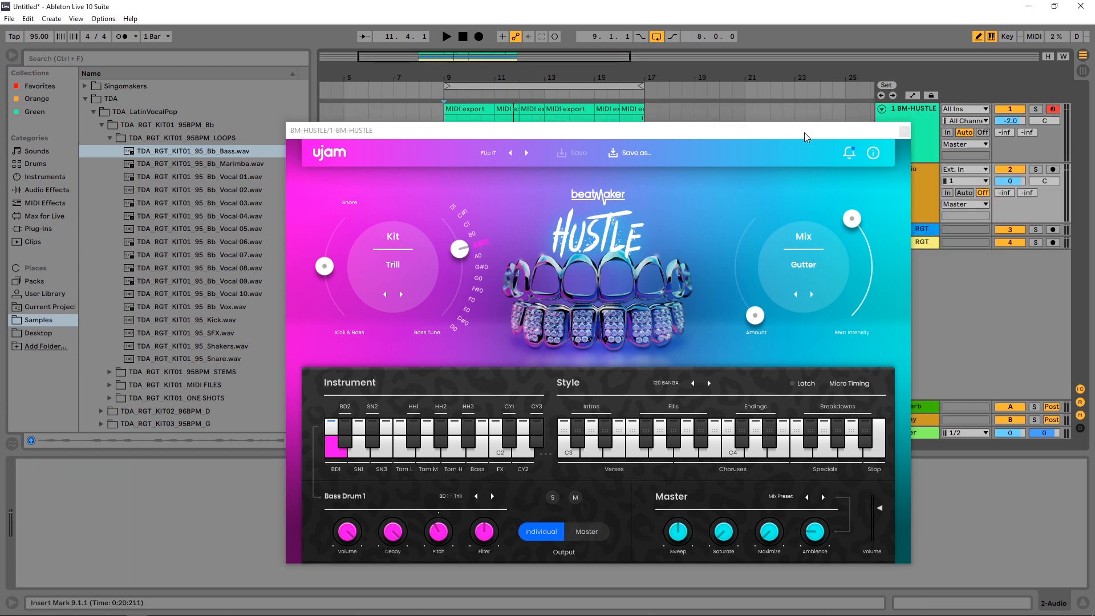
left_click_drag(804, 132, 713, 115)
left_click(960, 170)
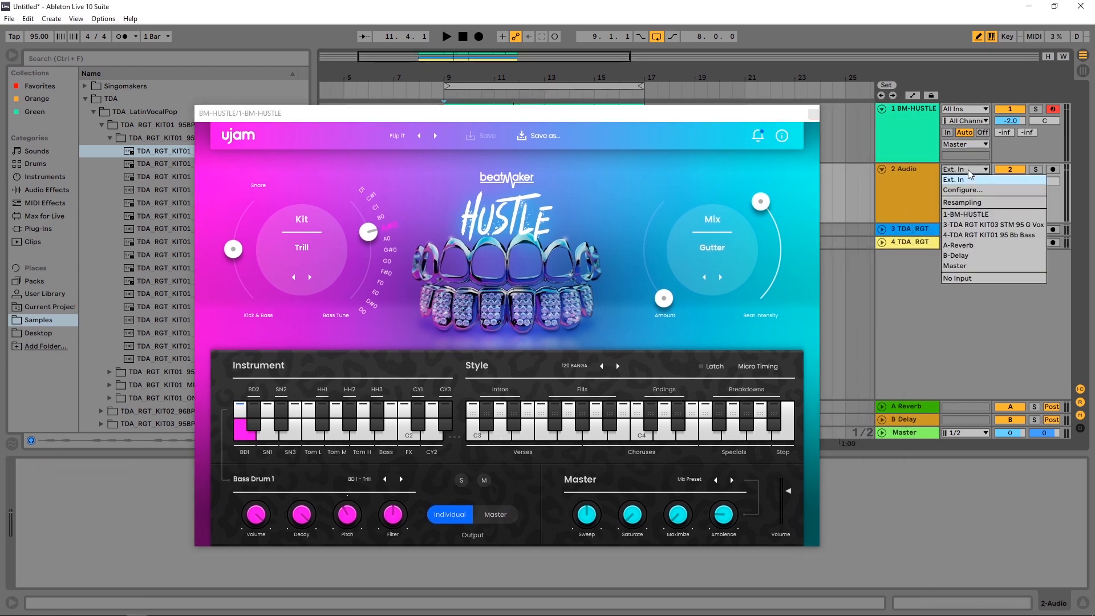
left_click(971, 216)
left_click(966, 181)
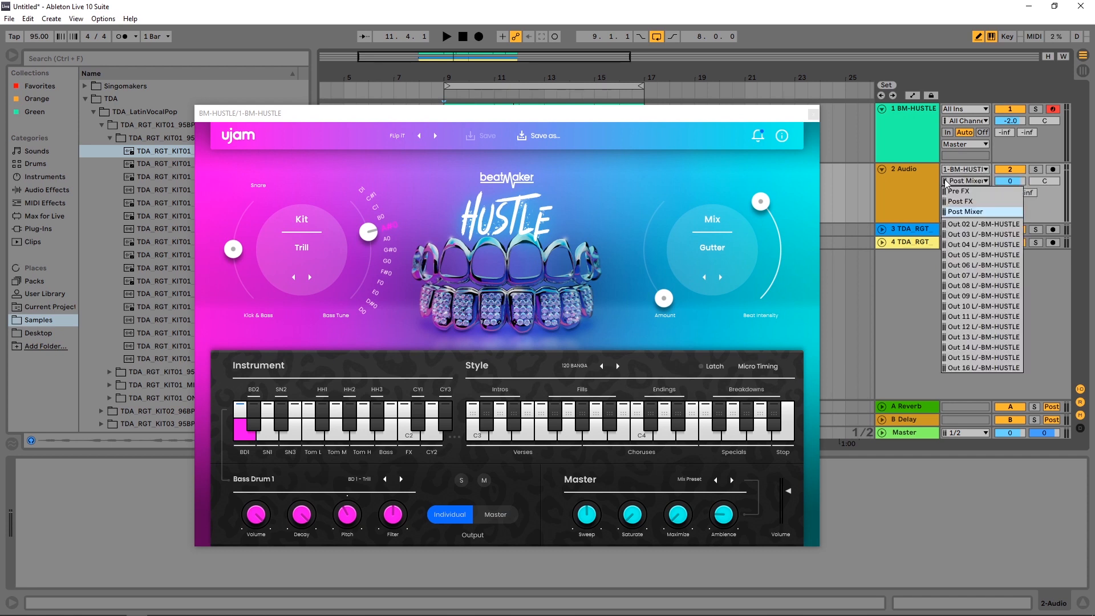
left_click(959, 230)
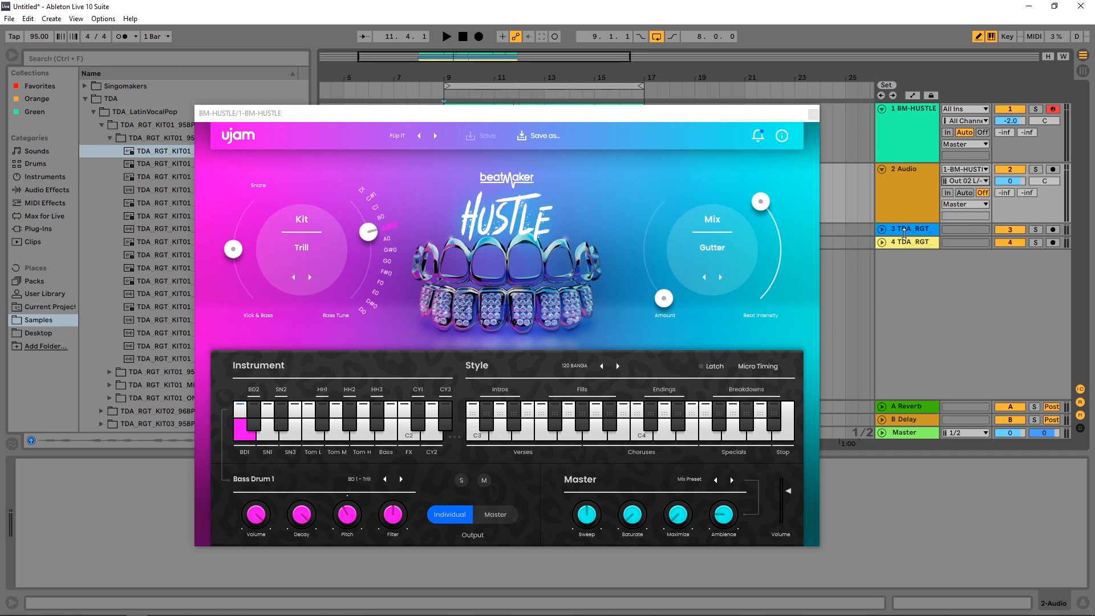
left_click(948, 193)
- Solo the new audio track and play the loop to hear the individually routed bass drum
left_click(1036, 170)
key("space")
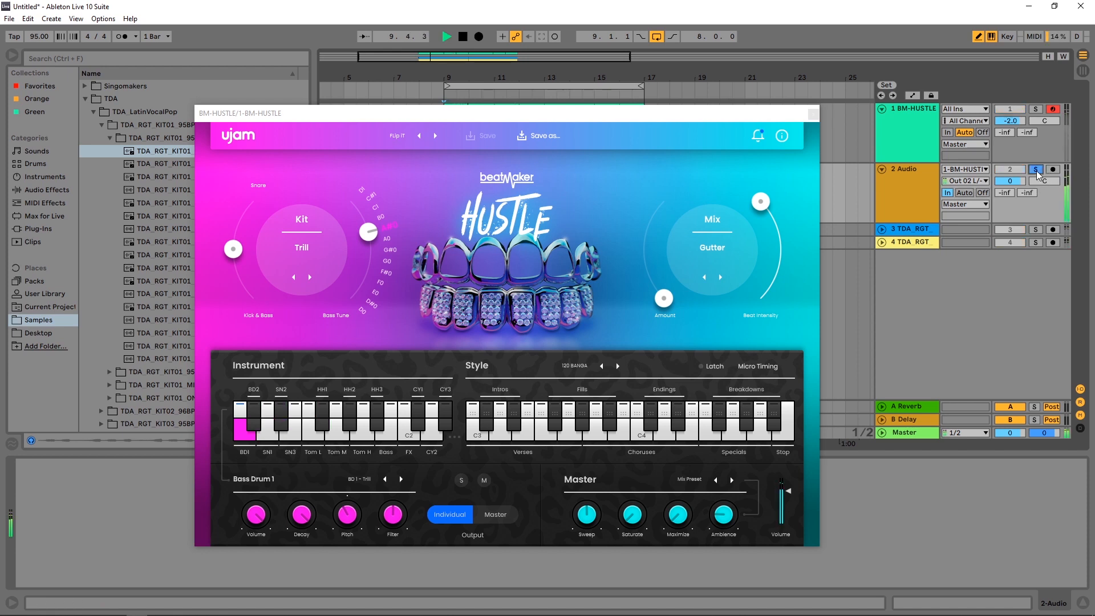
key("space")
left_click(902, 192)
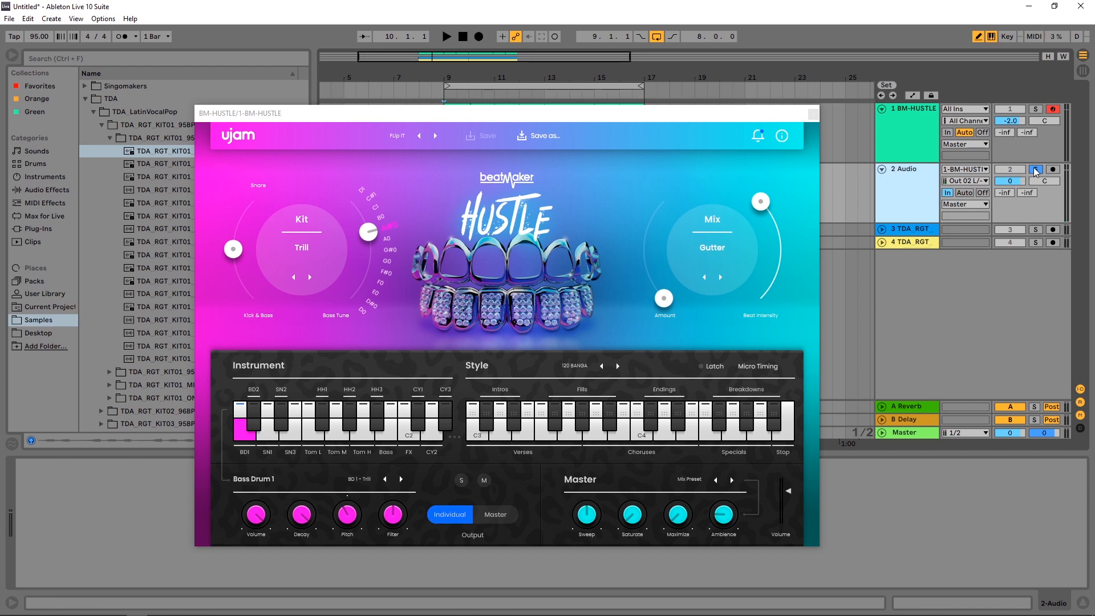
- Solo BM-HUSTLE to hear the beat without the separately routed bass drum, and unsolo it after playback
left_click(1036, 109)
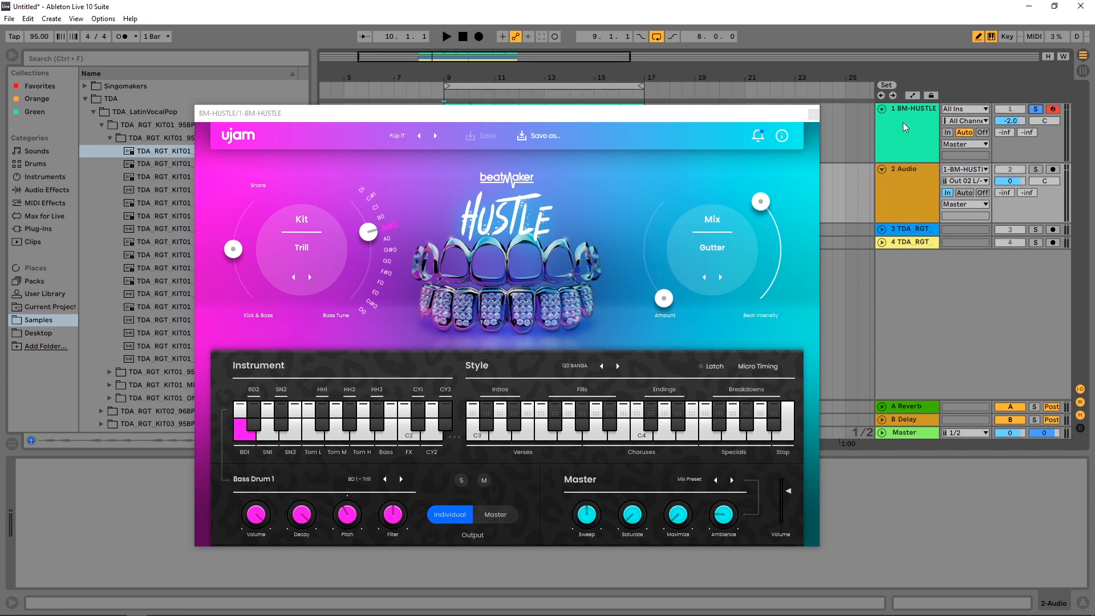
key("space")
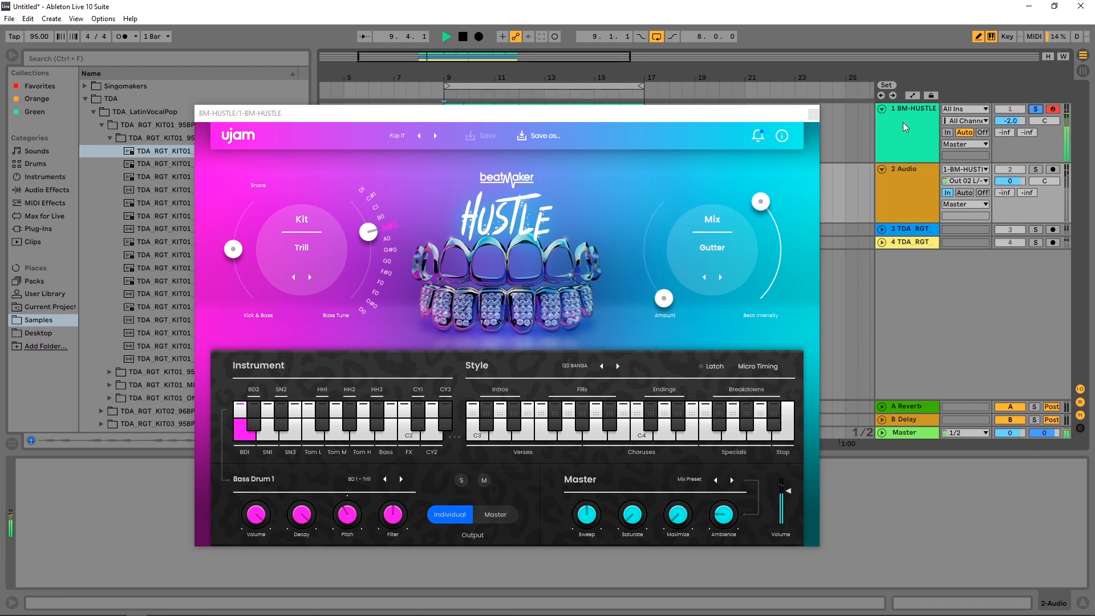
key("space")
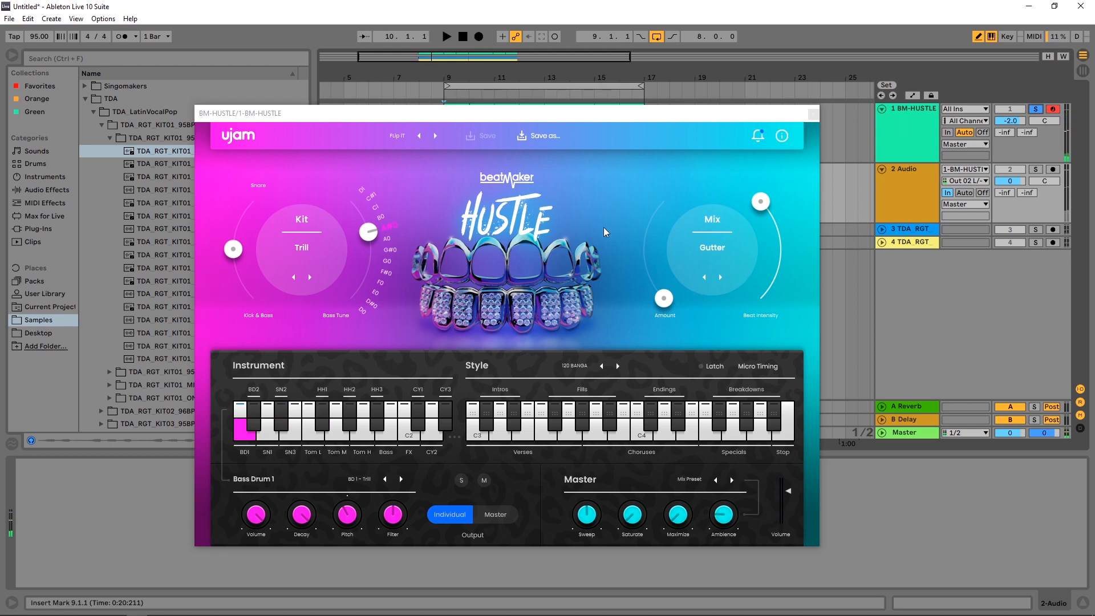
left_click(1036, 109)
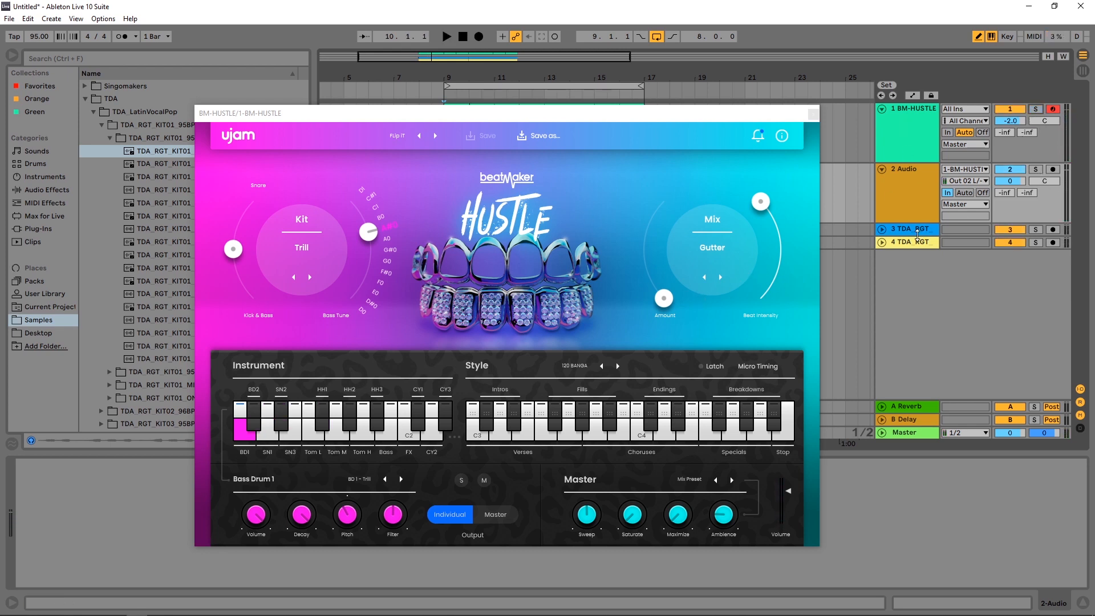
- Close the instrument window and add a Compressor to the TDA_RGT_KIT01_95_Bb_Bass track
left_click(814, 113)
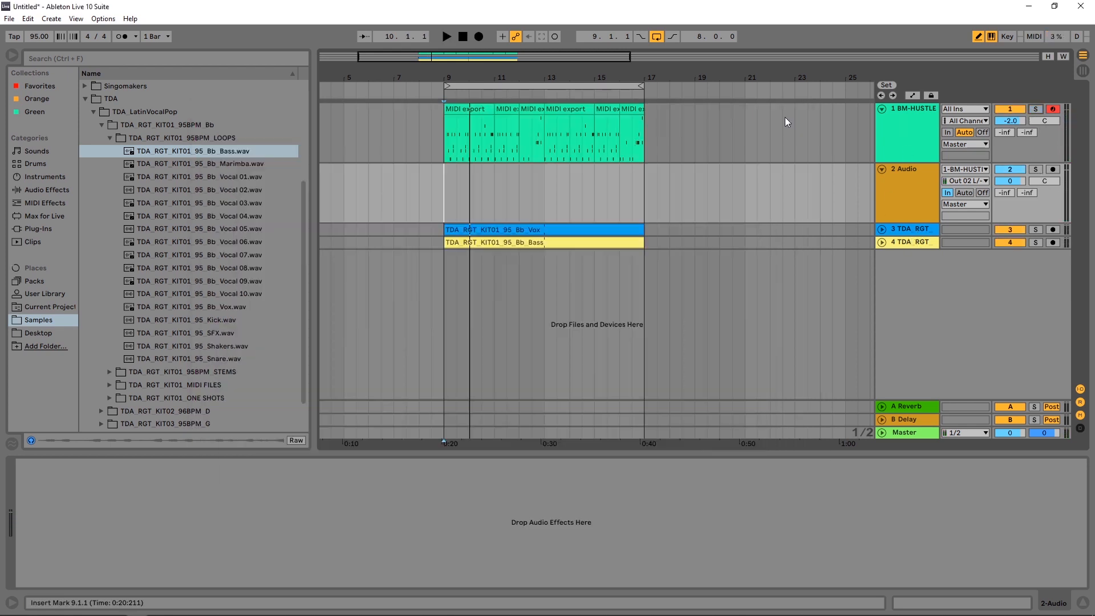
left_click(41, 192)
left_click_drag(114, 190, 897, 239)
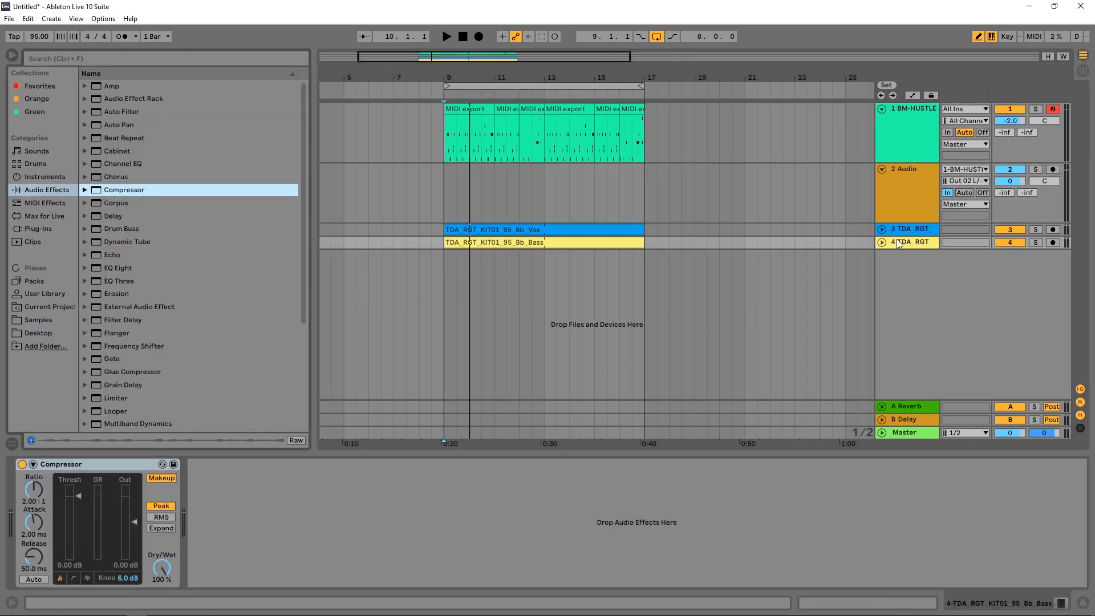
- Enable the compressor's sidechain and set its audio source to 2-Audio
left_click(34, 464)
left_click(42, 479)
left_click(46, 495)
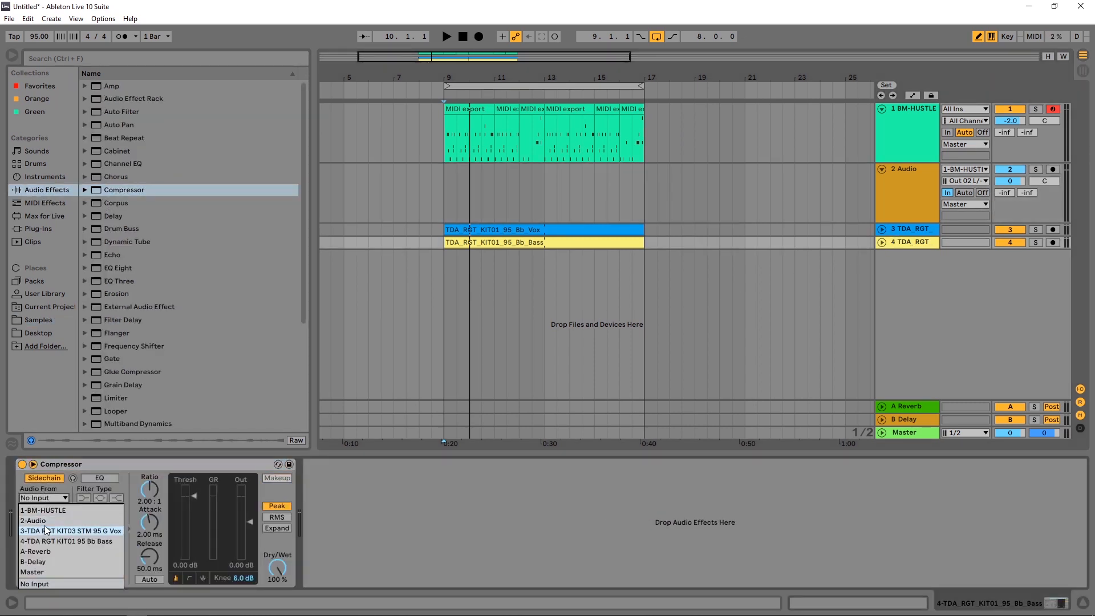
left_click(44, 521)
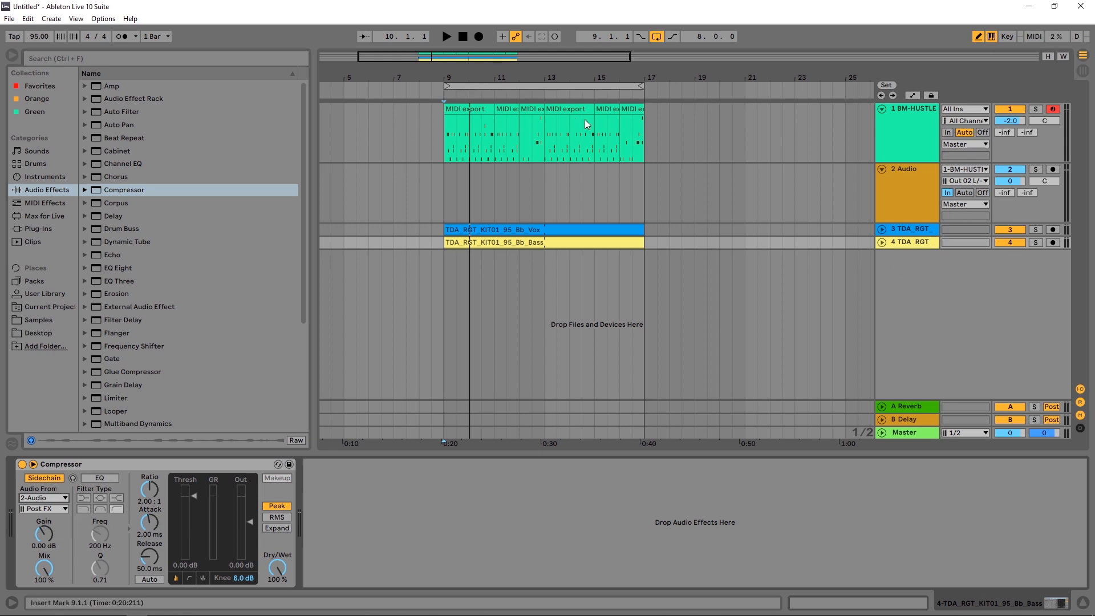
- Set the compressor to a 2.93:1 ratio, 0.01 ms attack, 19.8 ms release and -28.1 dB threshold, fine-tuning during playback
left_click_drag(194, 498, 157, 542)
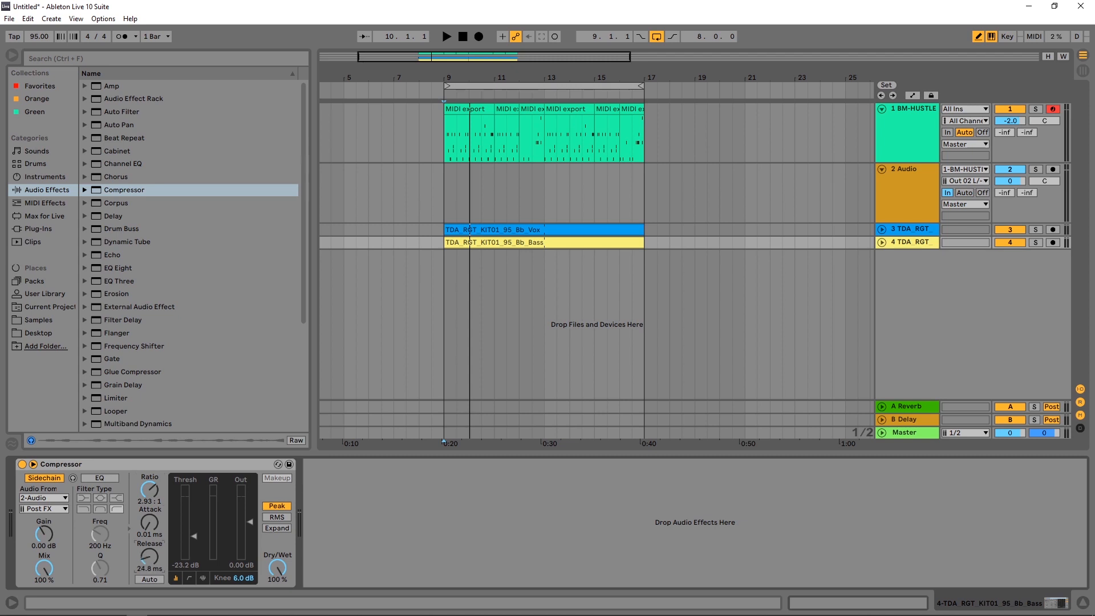
key("space")
left_click_drag(190, 539, 191, 544)
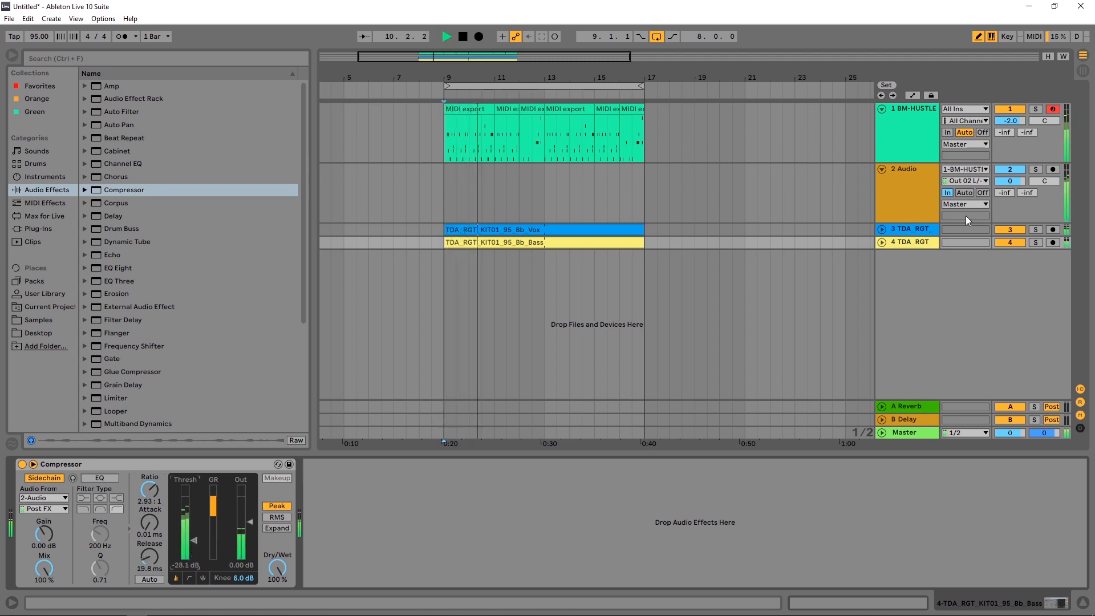
- Bypass and re-enable the compressor during playback to compare the bass with and without sidechaining
left_click(22, 465)
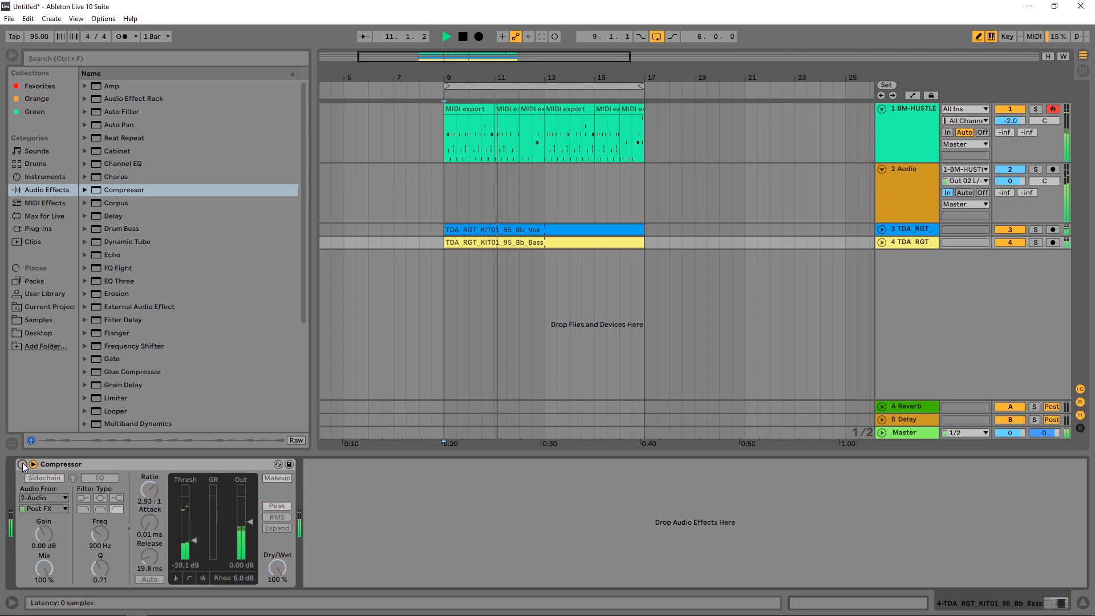
left_click(22, 465)
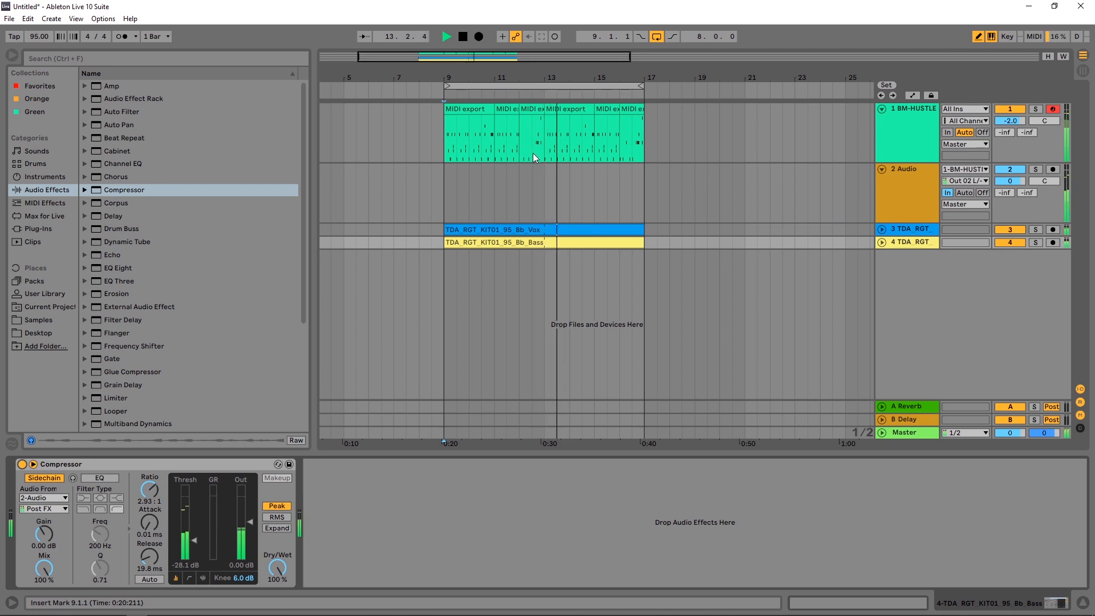
key("space")
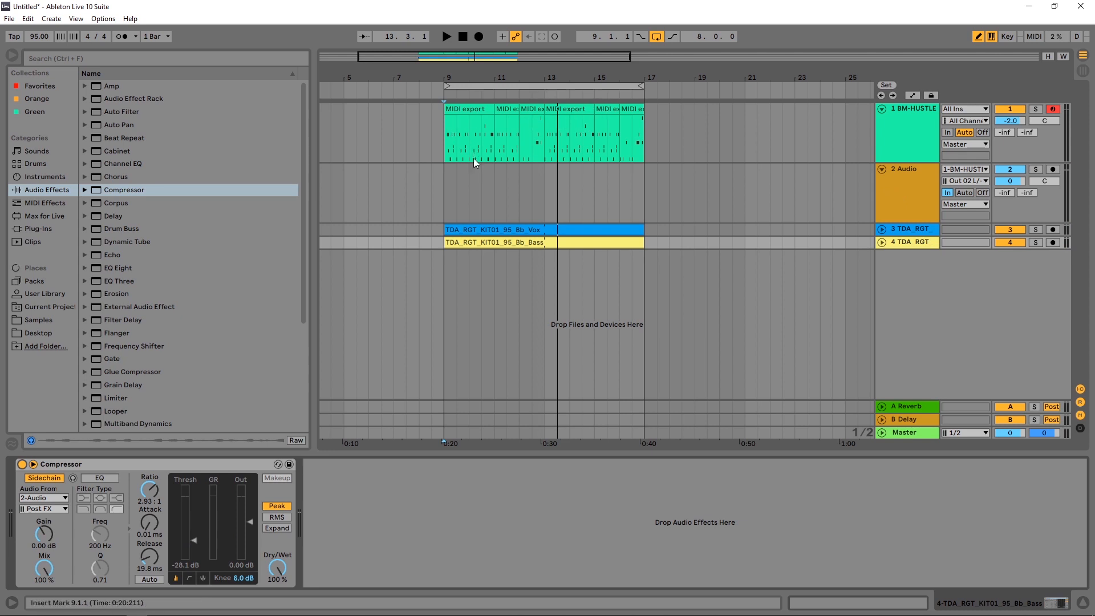
- Play from bar 9, switch the BM-HUSTLE instrument's mix preset to Poppin and lower its Amount
left_click(474, 120)
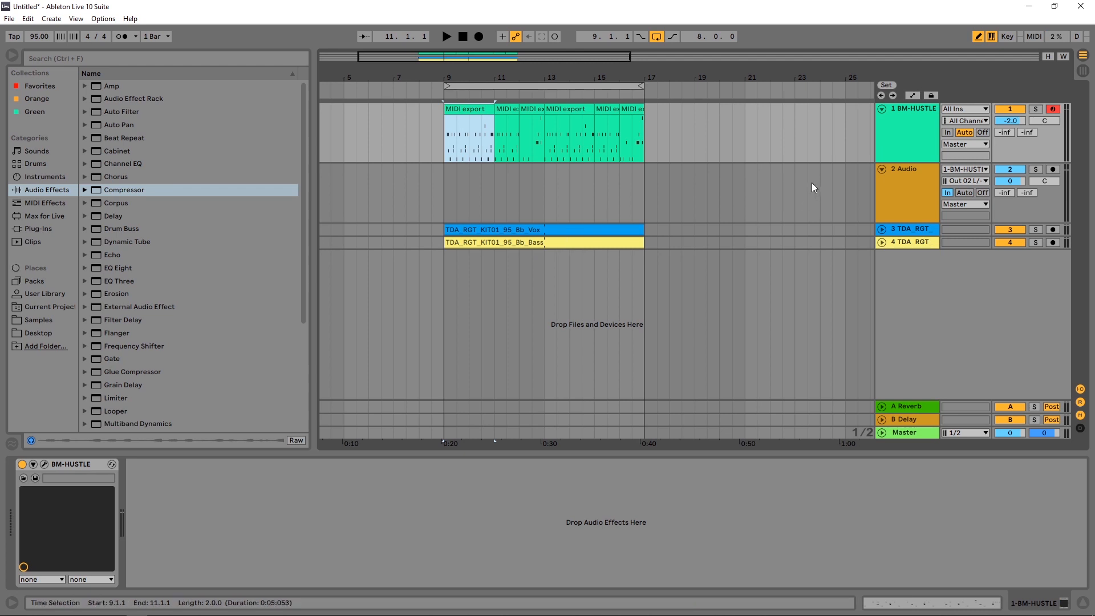
left_click(891, 136)
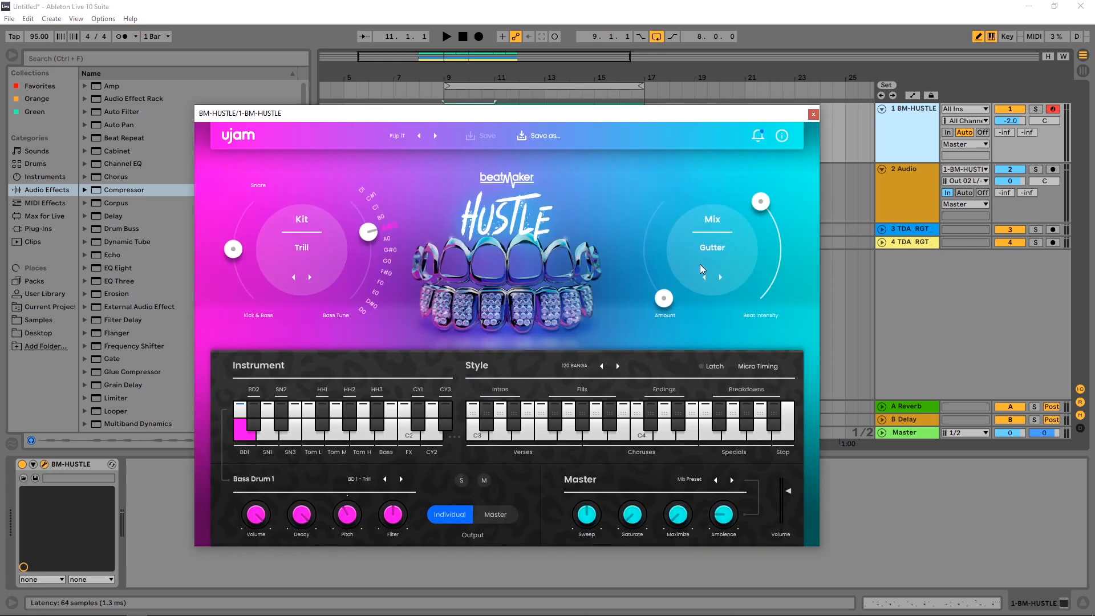
left_click(720, 276)
left_click(719, 278)
key("space")
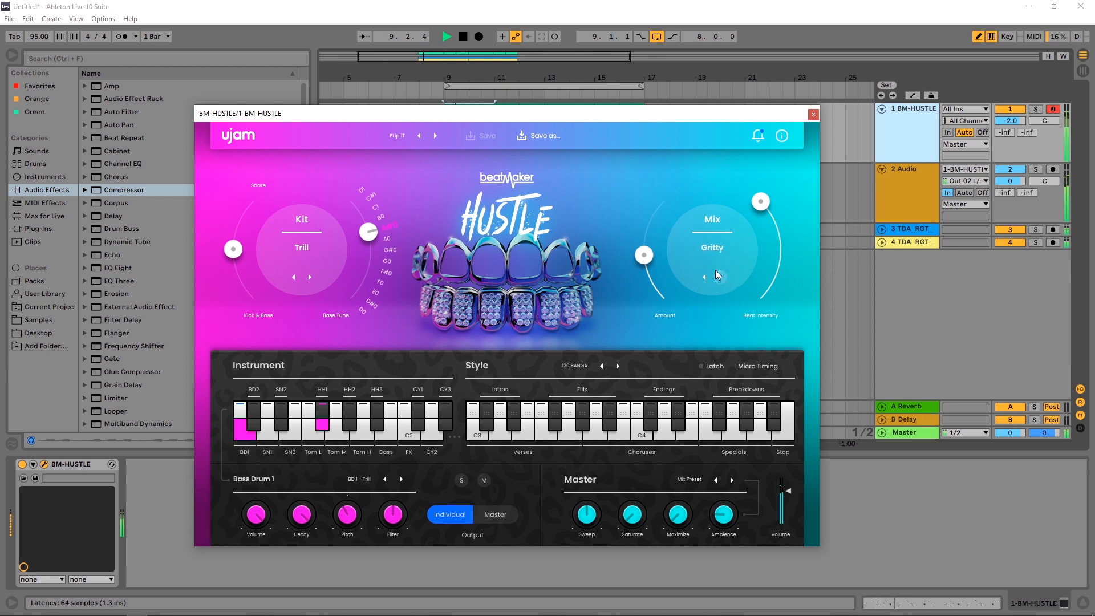
left_click(721, 278)
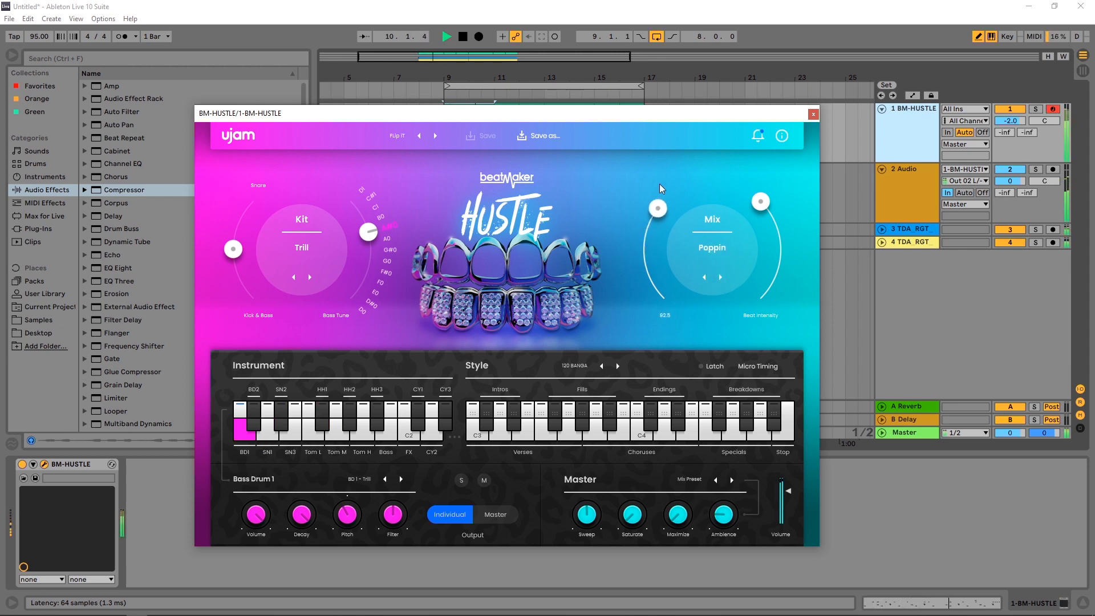
left_click_drag(658, 208, 648, 266)
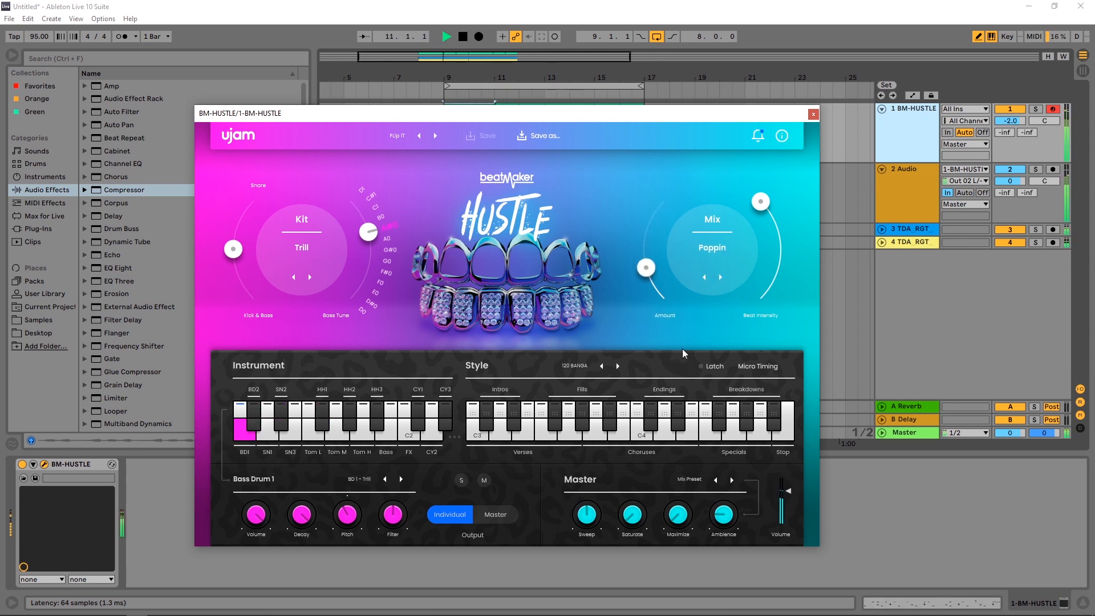
- Raise the master Ambience to mid-range and slightly increase Maximize and Saturate while the beat plays
left_click_drag(725, 519, 726, 461)
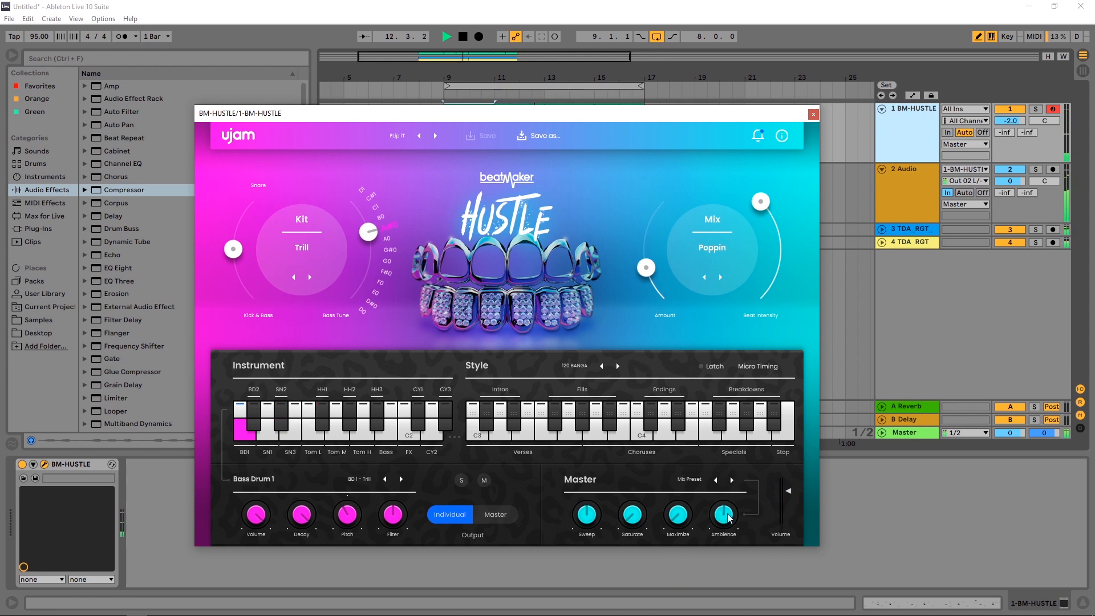
left_click_drag(677, 516, 679, 500)
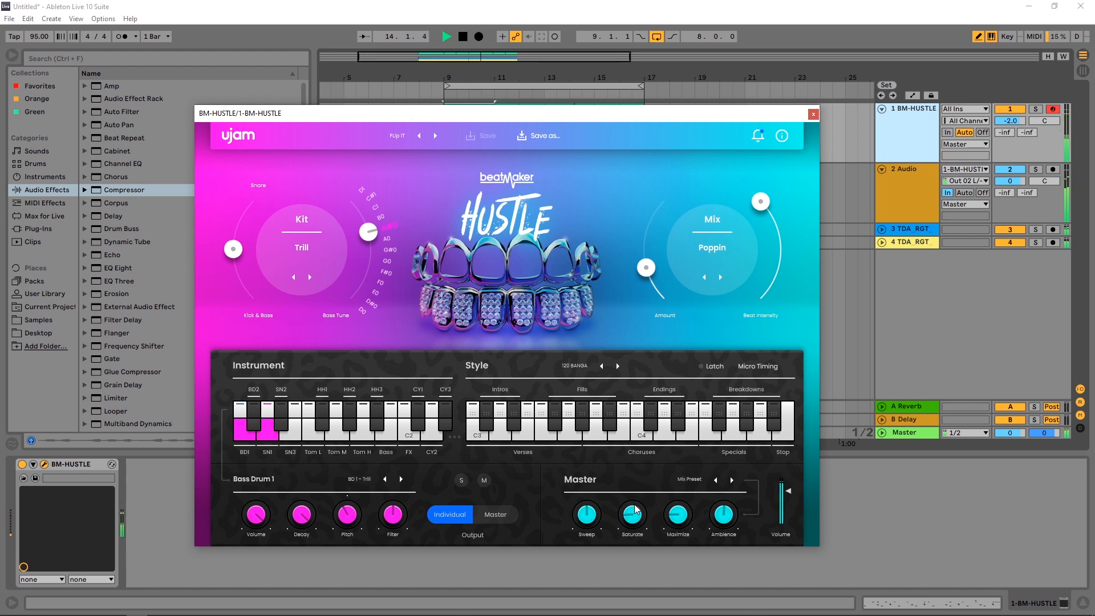
key("space")
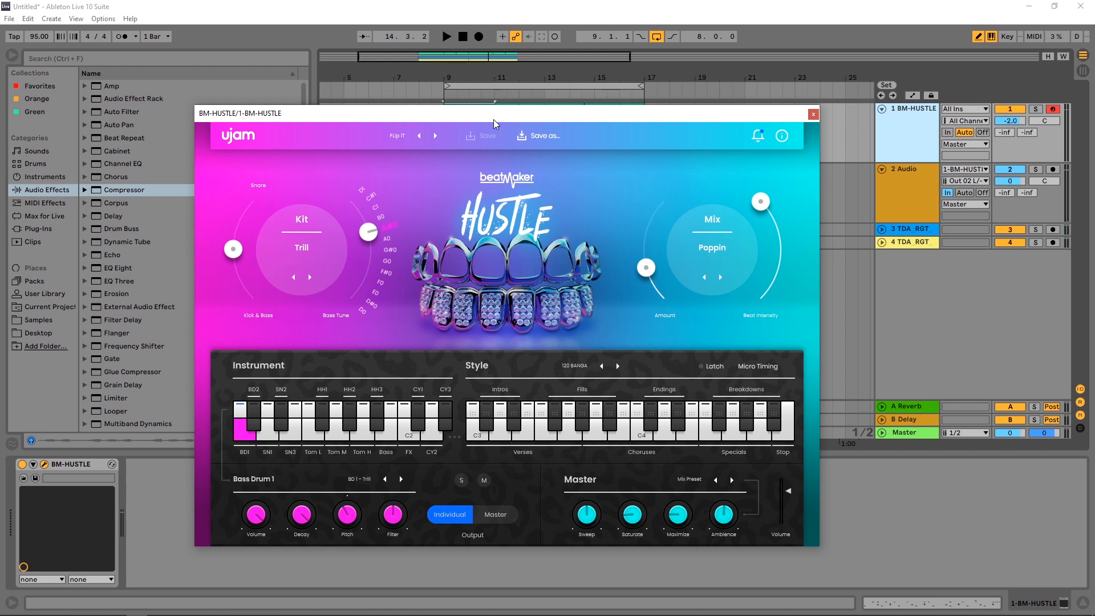
- Audition the beat while stepping the drum kit through Bleak and Rapid to Tight
key("space")
left_click_drag(761, 122, 807, 117)
key("space")
left_click(358, 272)
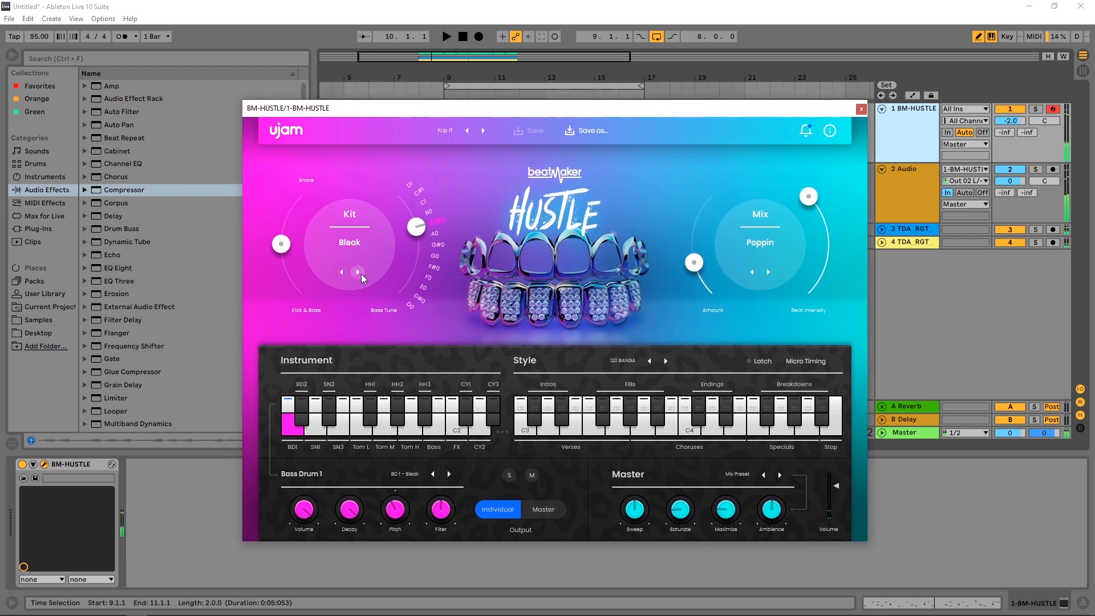
key("space")
left_click(358, 272)
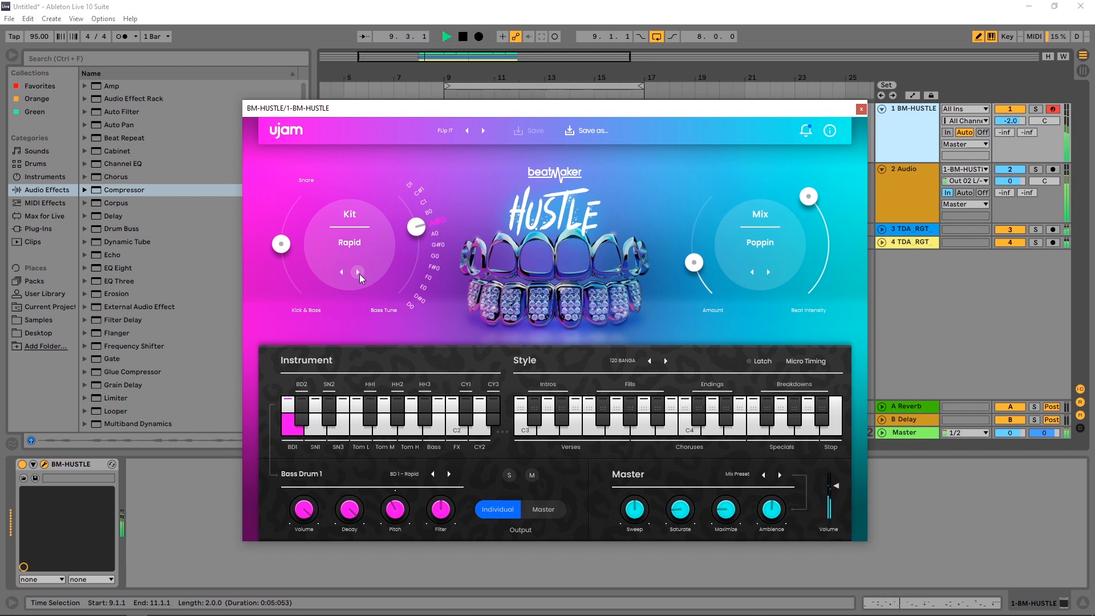
left_click(358, 272)
left_click(359, 273)
key("space")
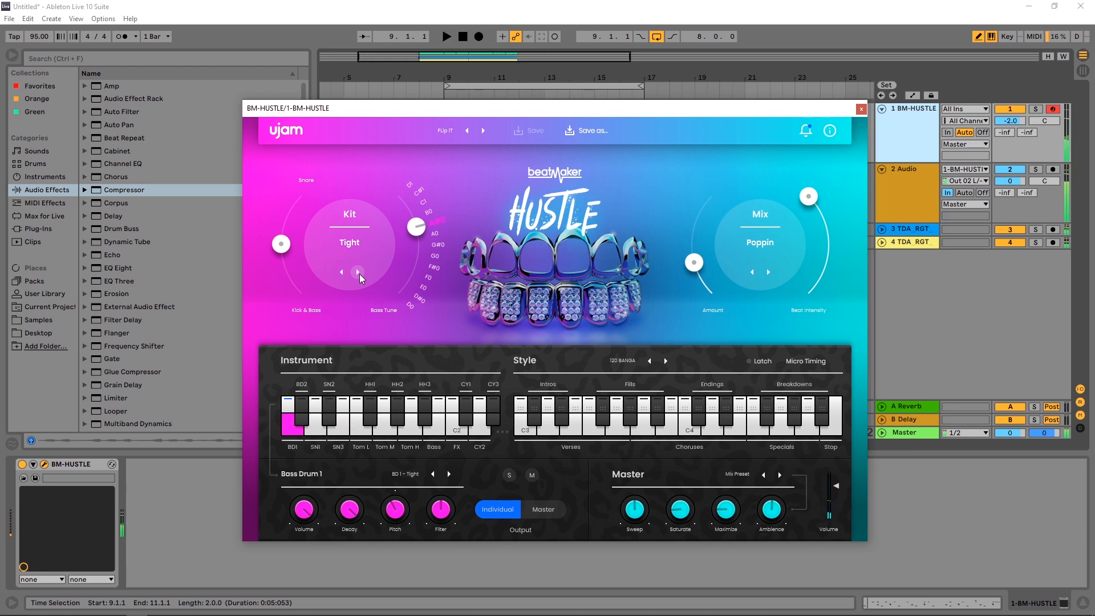